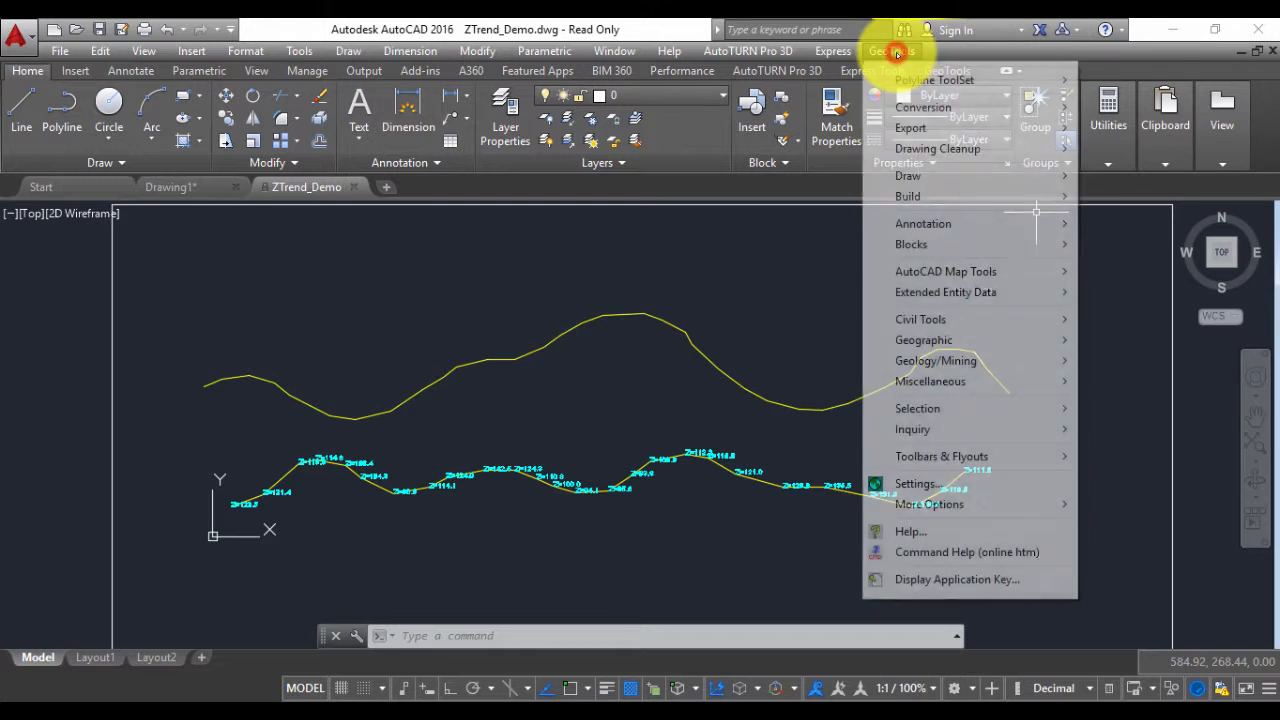
{"action": "mouse_move", "coordinate": [918, 149]}
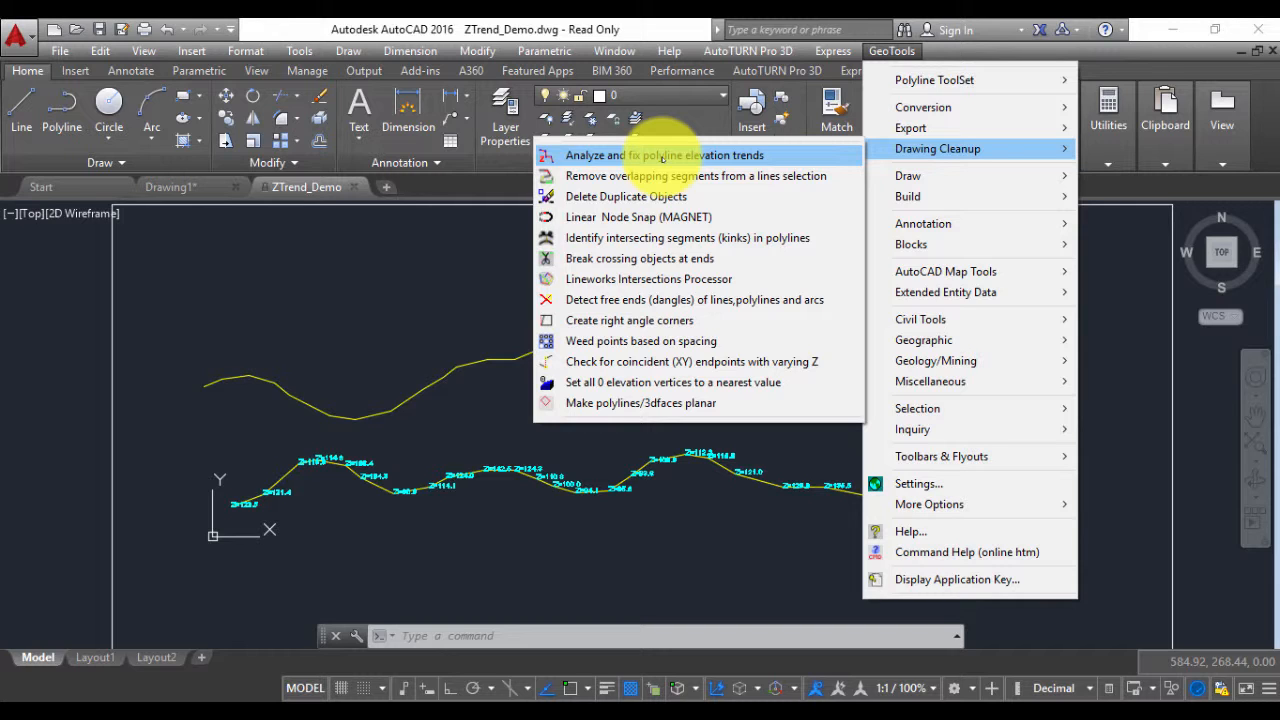
{"action": "left_click", "coordinate": [660, 157]}
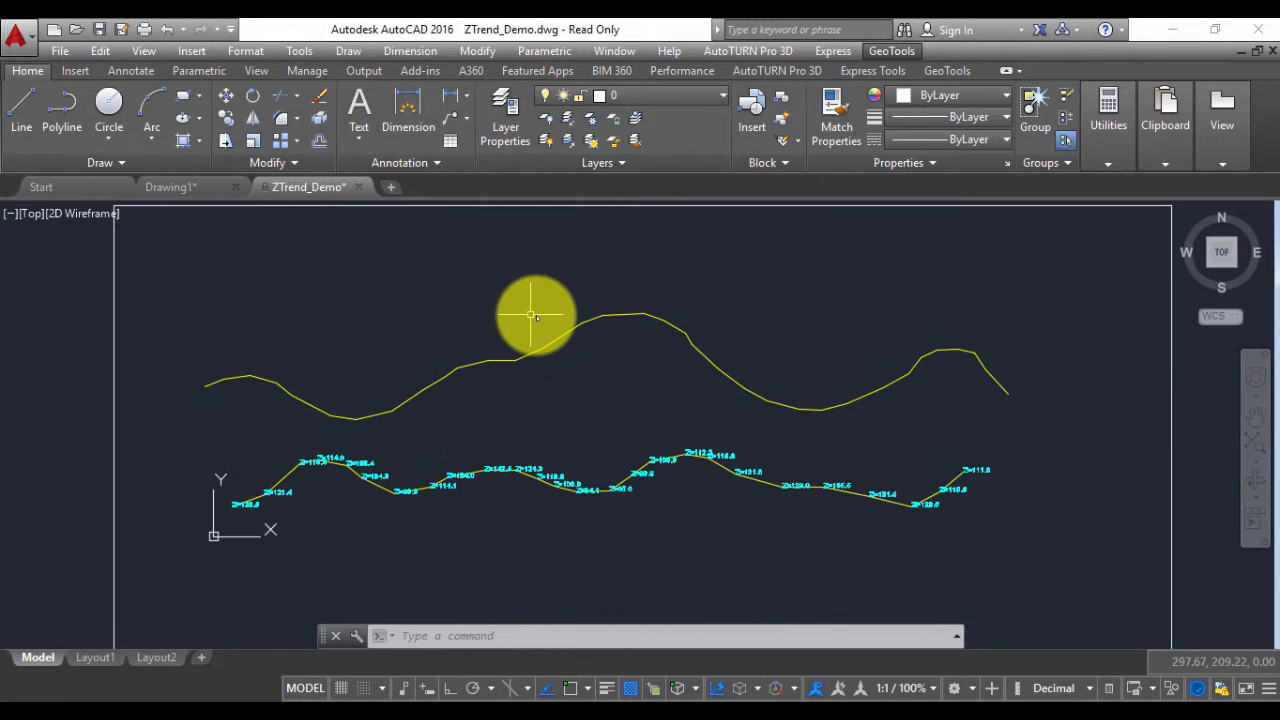
{"action": "key", "text": "Escape"}
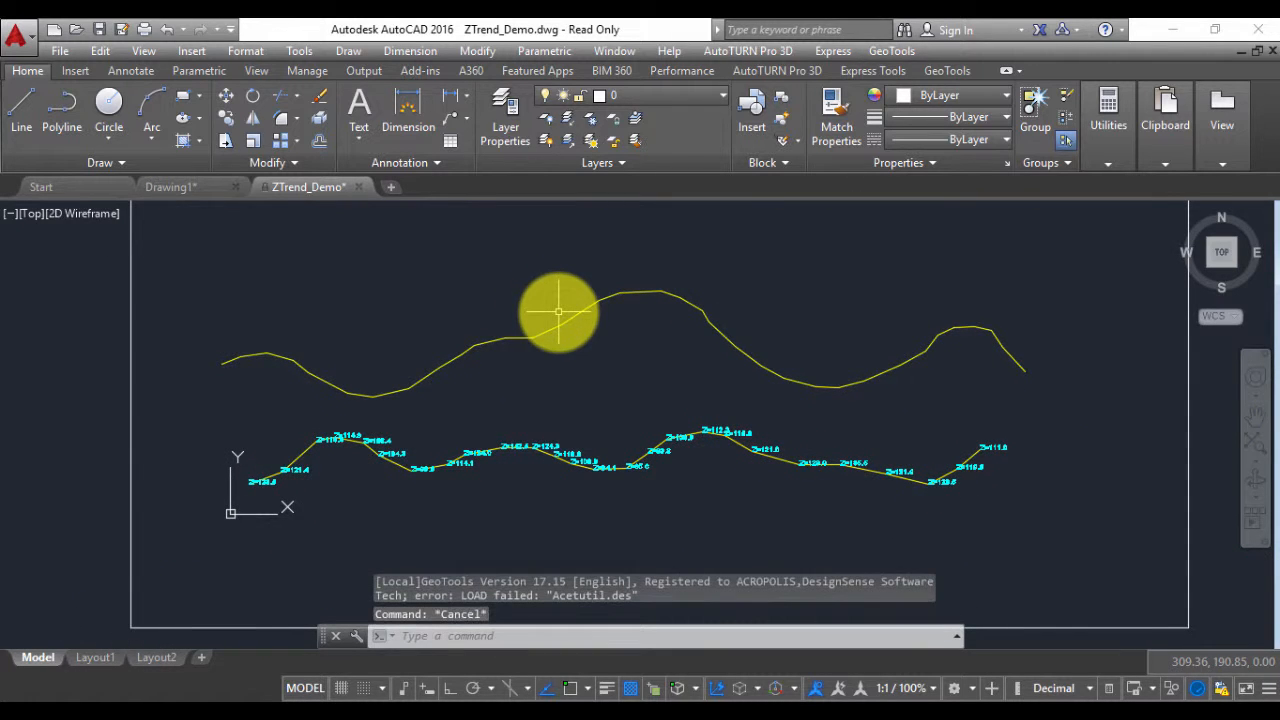
Label the upper polyline's vertices with unprefixed Z elevations, using perpendicular labels with 5.00 text height on the labels layer
{"action": "left_click", "coordinate": [891, 51]}
{"action": "mouse_move", "coordinate": [925, 225]}
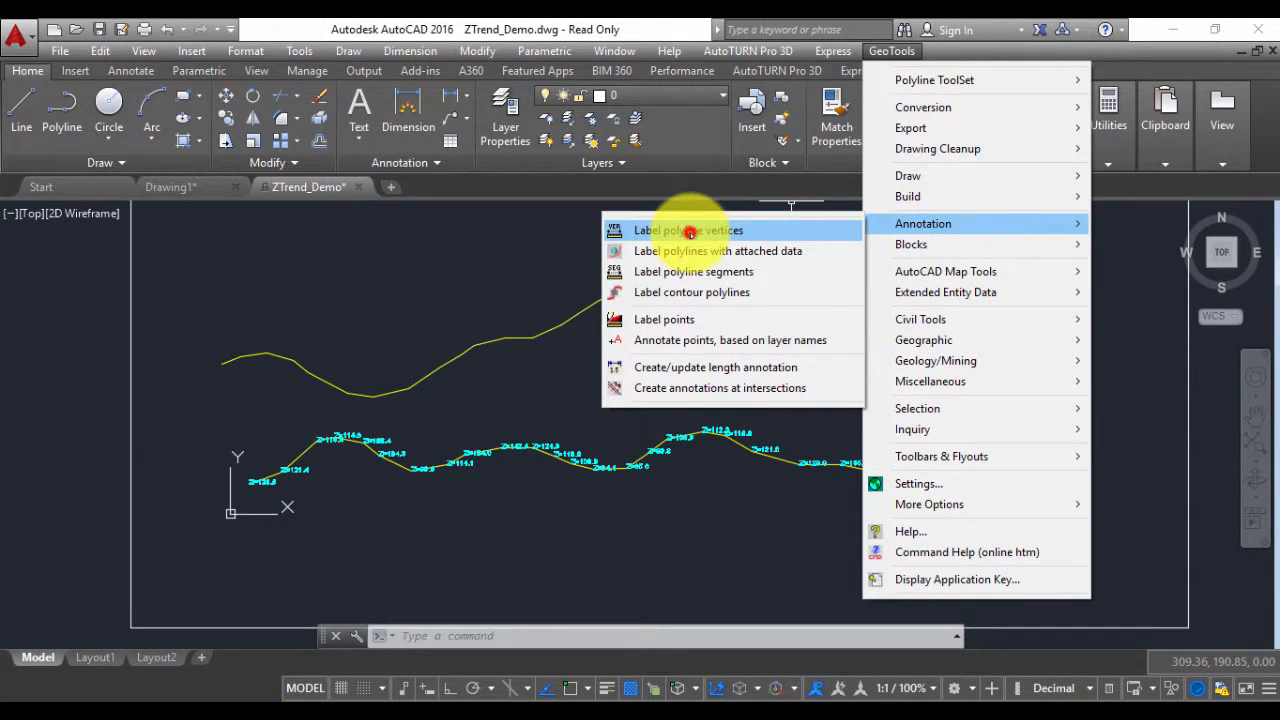
{"action": "left_click", "coordinate": [690, 232]}
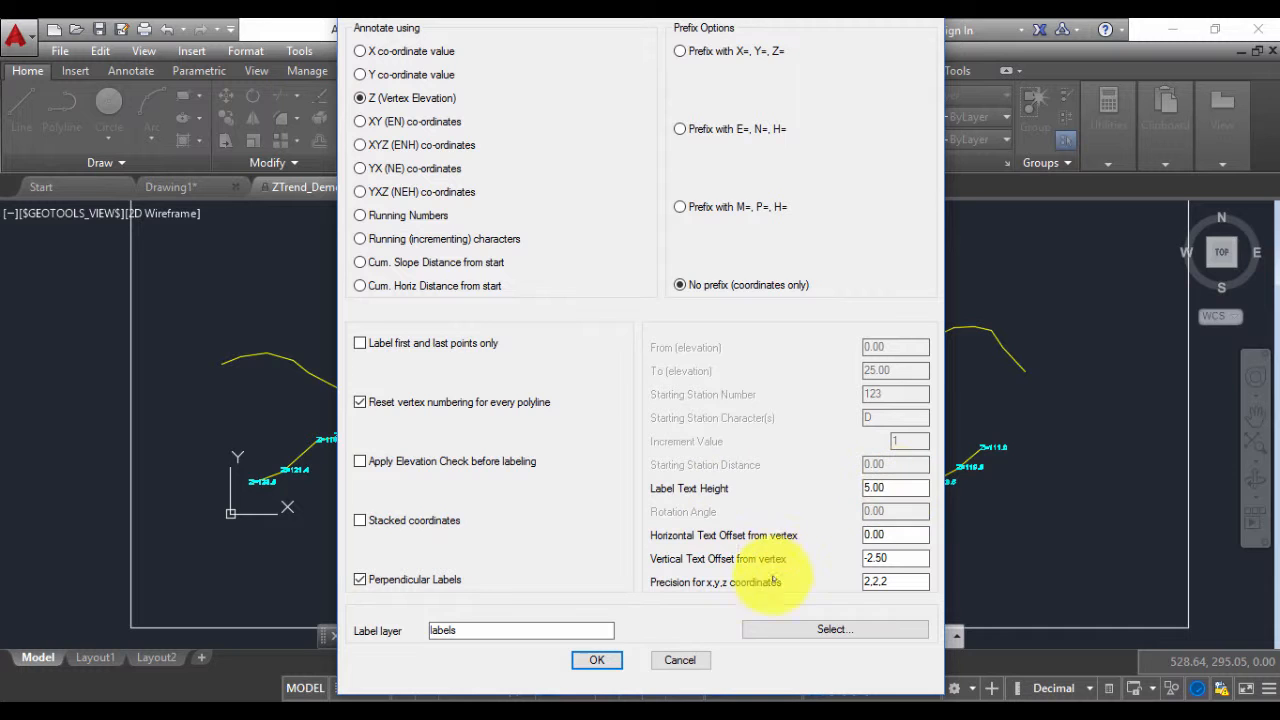
{"action": "left_click", "coordinate": [600, 660]}
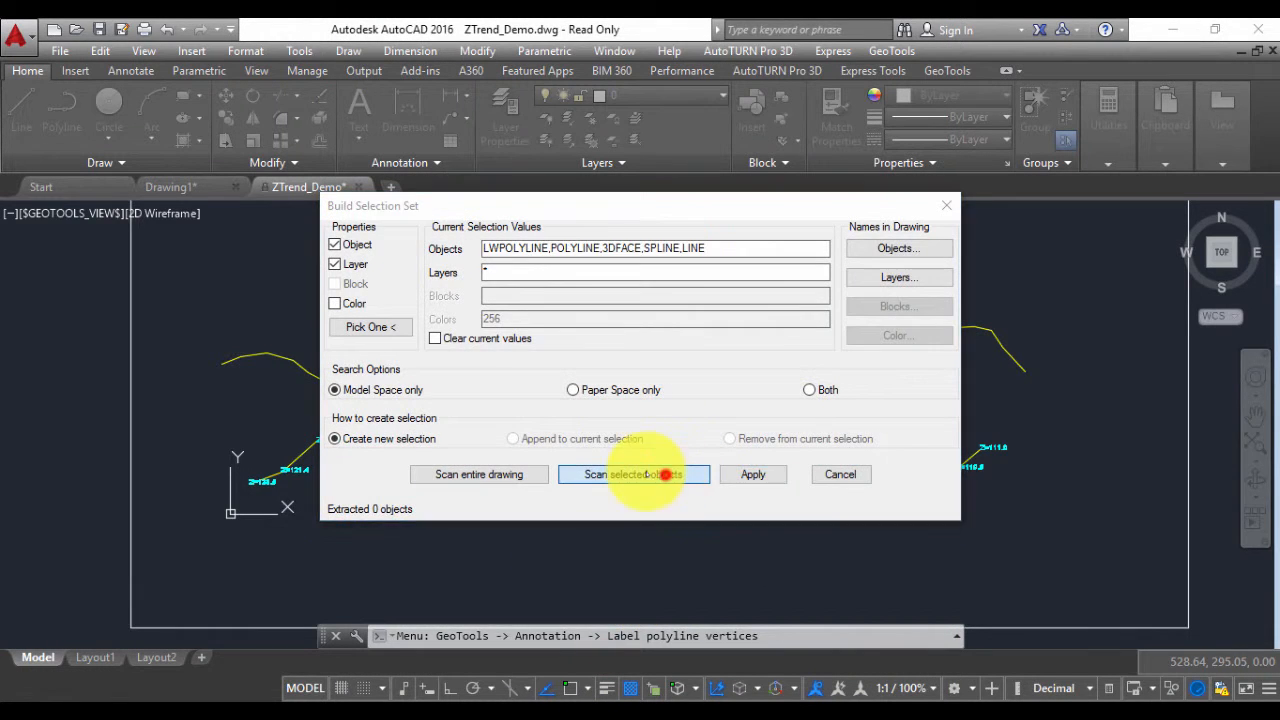
{"action": "left_click", "coordinate": [660, 474]}
{"action": "left_click", "coordinate": [458, 355]}
{"action": "right_click", "coordinate": [458, 358]}
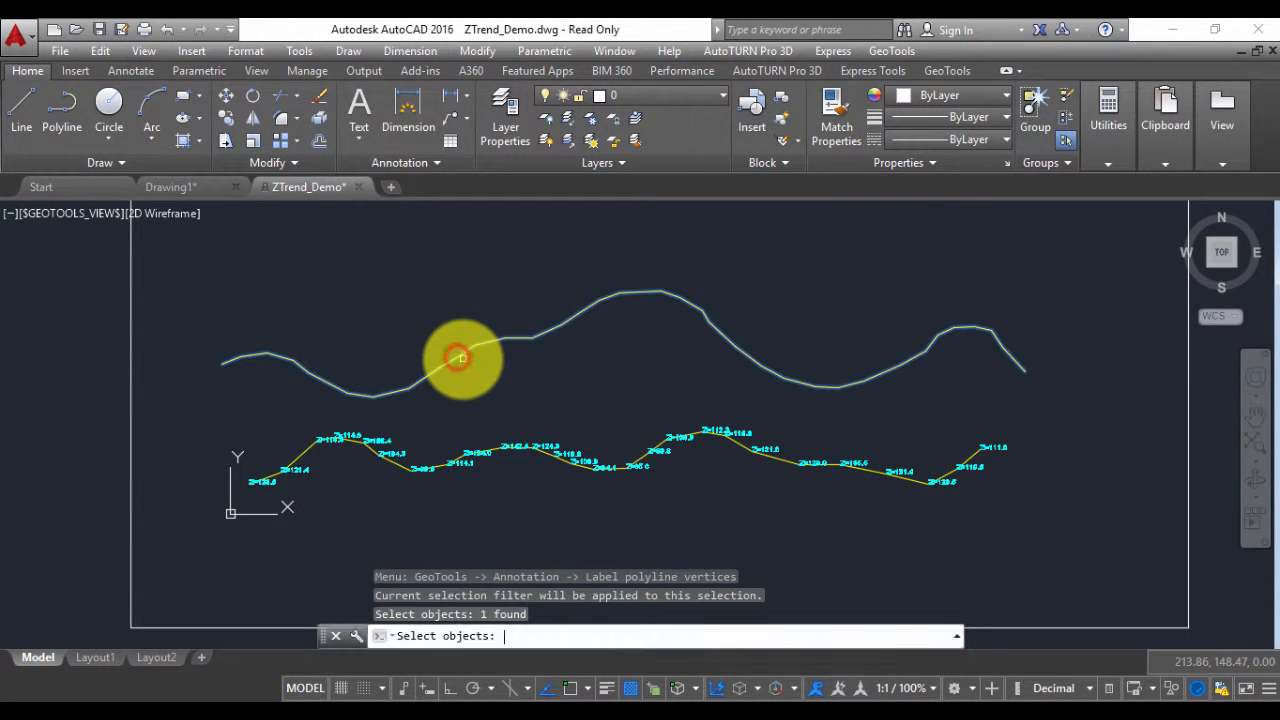
{"action": "left_click", "coordinate": [760, 474]}
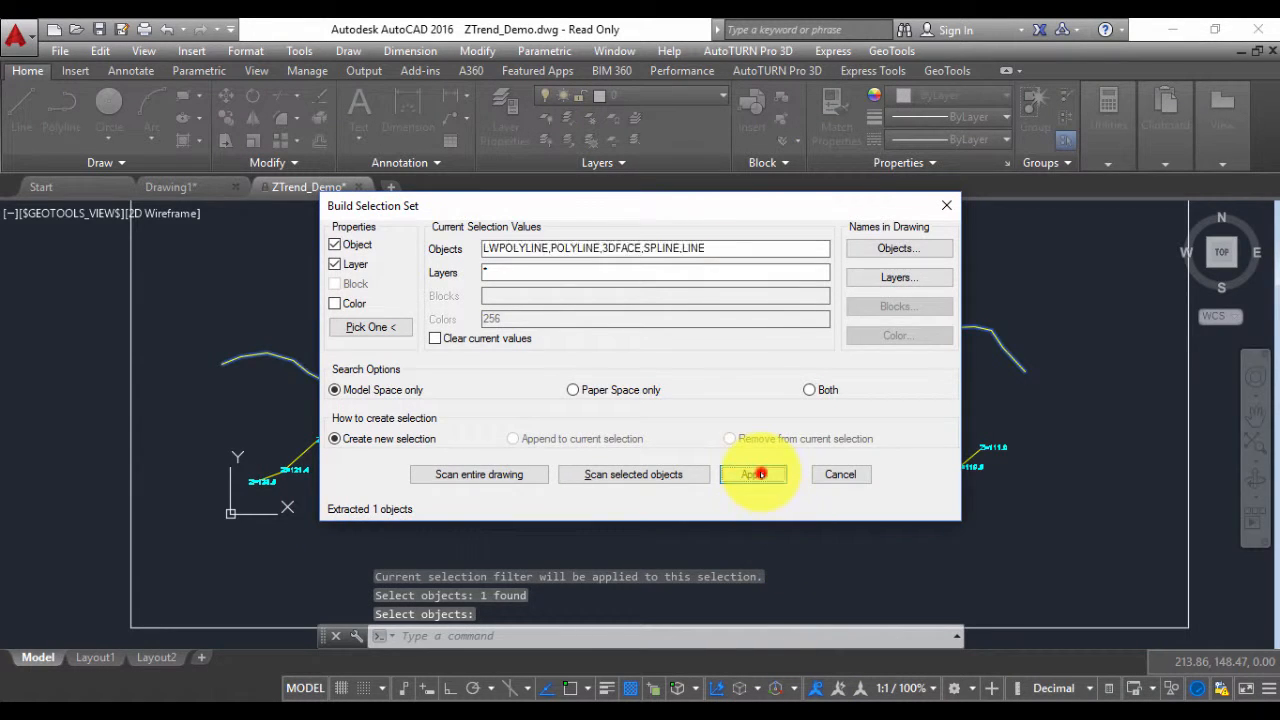
Examine the vertex elevation labels along the whole upper polyline for places where the elevation trend reverses
{"action": "scroll", "coordinate": [239, 400], "scroll_direction": "up", "scroll_amount": 6}
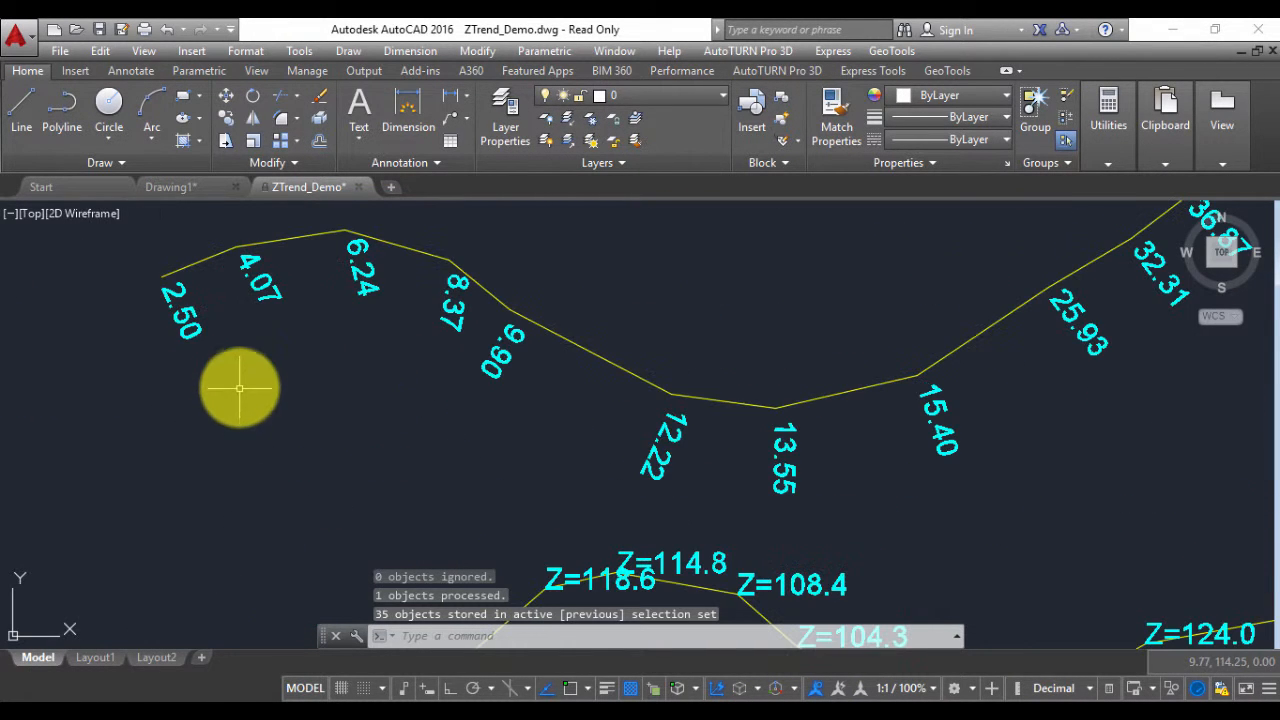
{"action": "middle_click_drag", "start_coordinate": [277, 380], "coordinate": [175, 393]}
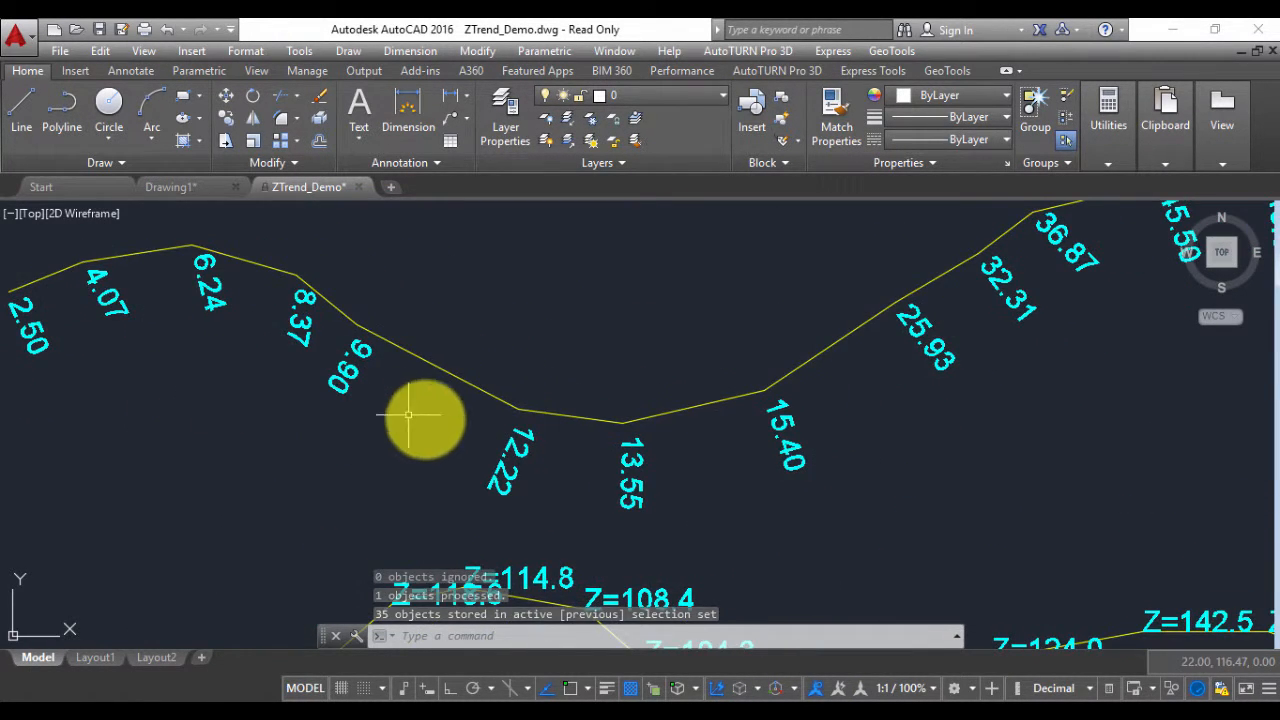
{"action": "middle_click_drag", "start_coordinate": [789, 449], "coordinate": [640, 500]}
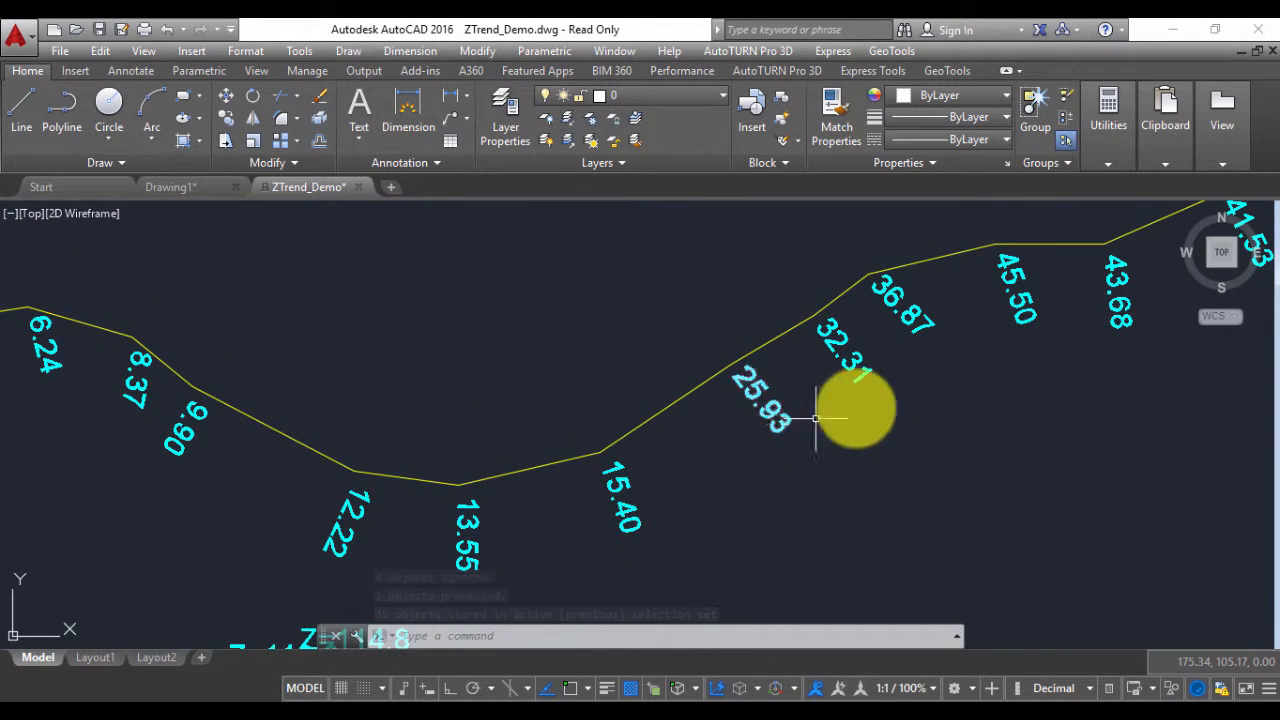
{"action": "middle_click_drag", "start_coordinate": [229, 491], "coordinate": [659, 482]}
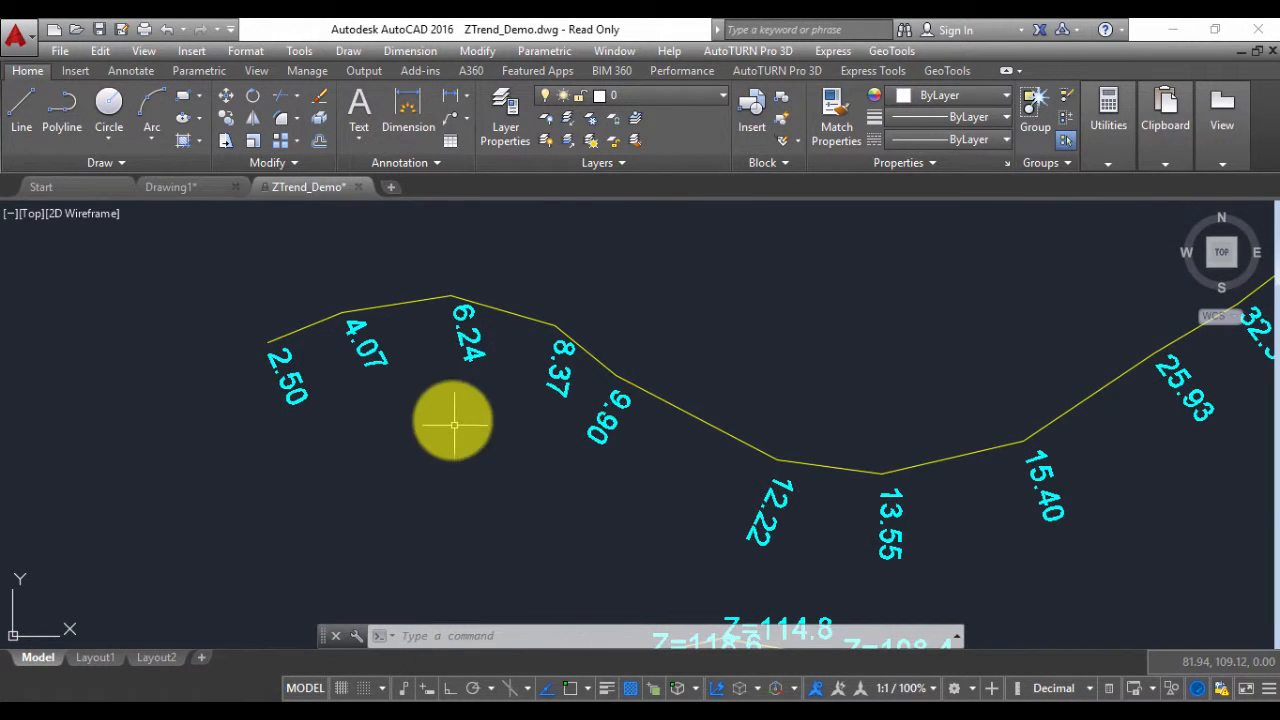
{"action": "middle_click_drag", "start_coordinate": [901, 537], "coordinate": [714, 544]}
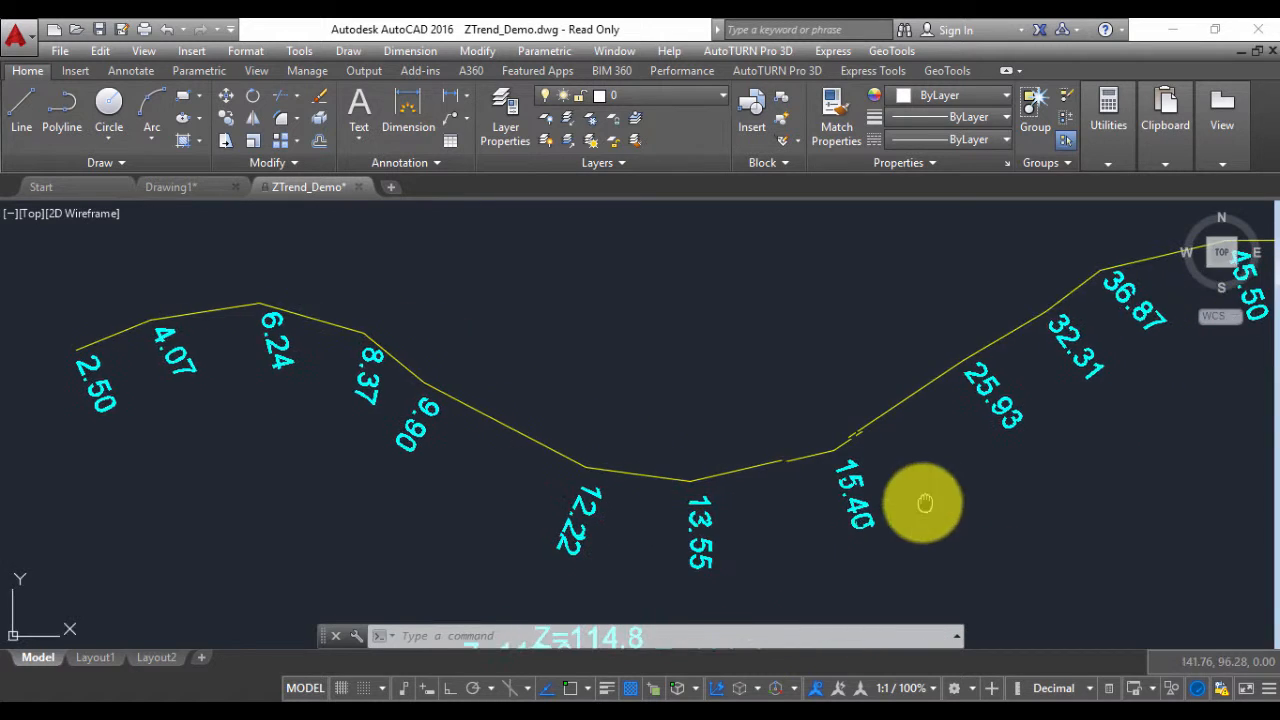
{"action": "middle_click_drag", "start_coordinate": [923, 503], "coordinate": [733, 544]}
{"action": "middle_click_drag", "start_coordinate": [903, 437], "coordinate": [730, 468]}
{"action": "middle_click_drag", "start_coordinate": [879, 408], "coordinate": [675, 457]}
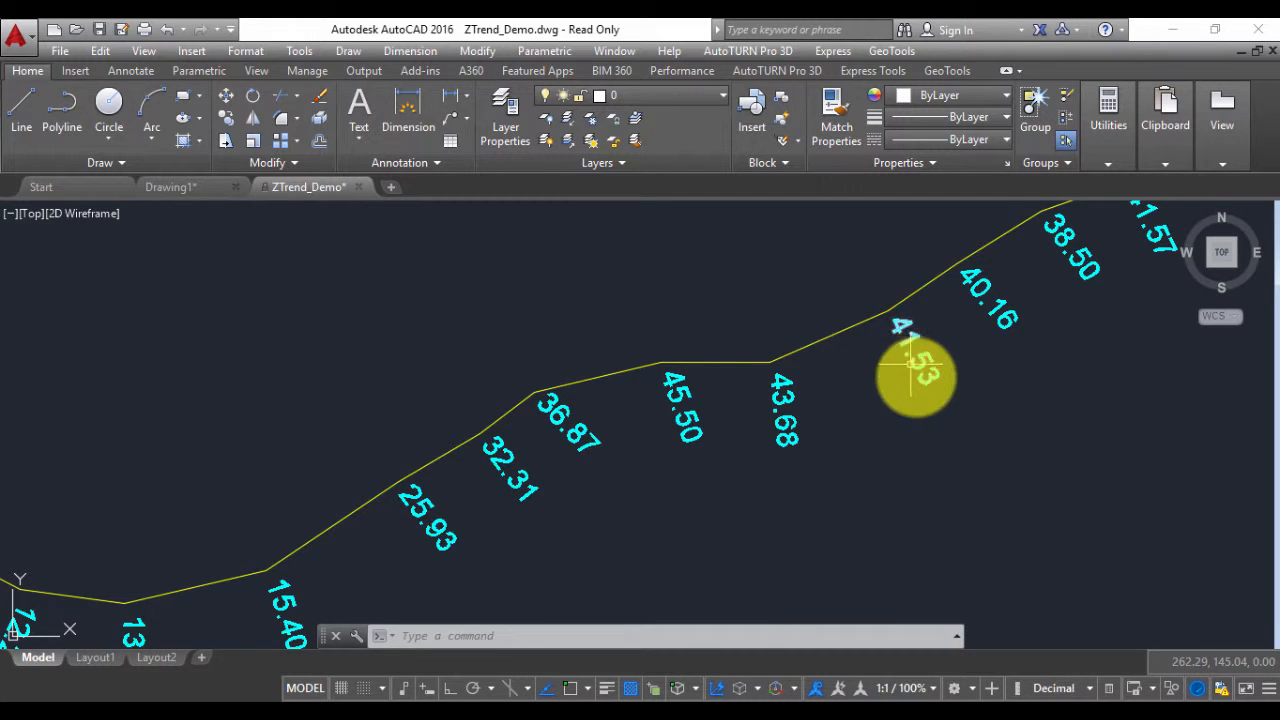
{"action": "mouse_move", "coordinate": [957, 406]}
{"action": "middle_mouse_down"}
{"action": "mouse_move", "coordinate": [860, 431]}
{"action": "mouse_move", "coordinate": [770, 424]}
{"action": "middle_mouse_up"}
{"action": "middle_click_drag", "start_coordinate": [886, 398], "coordinate": [763, 408]}
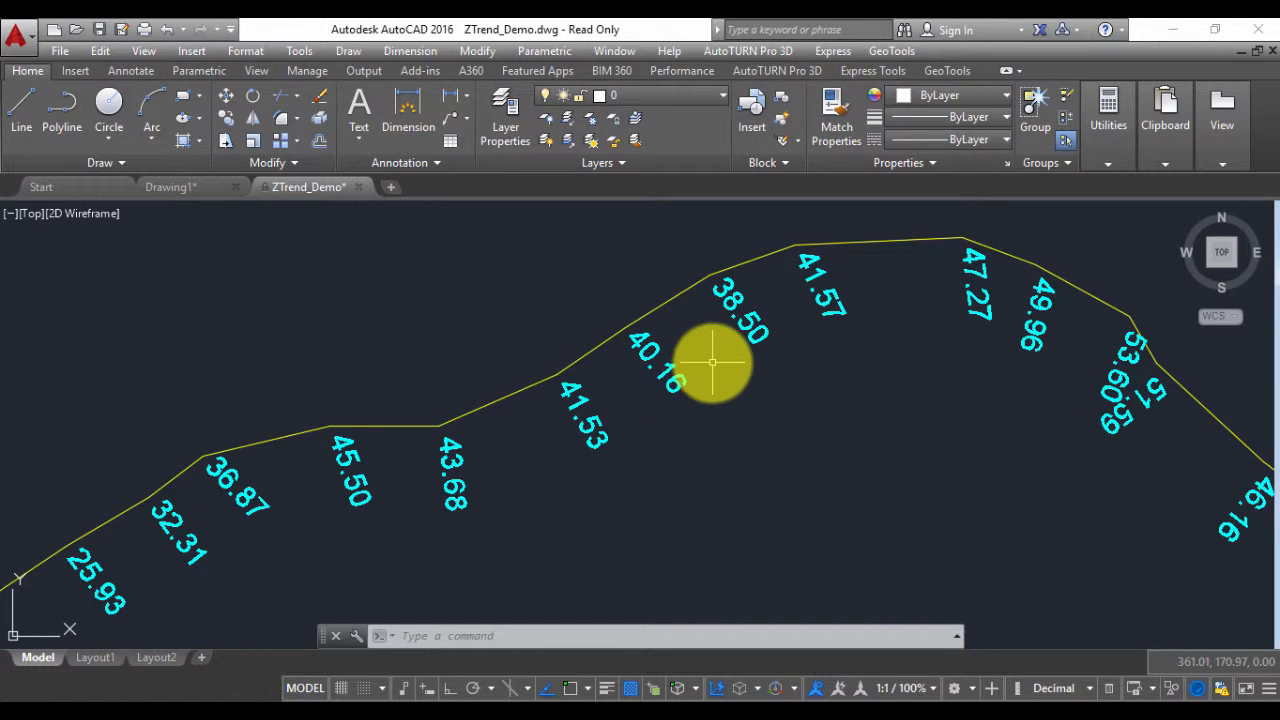
{"action": "middle_click_drag", "start_coordinate": [827, 412], "coordinate": [623, 386]}
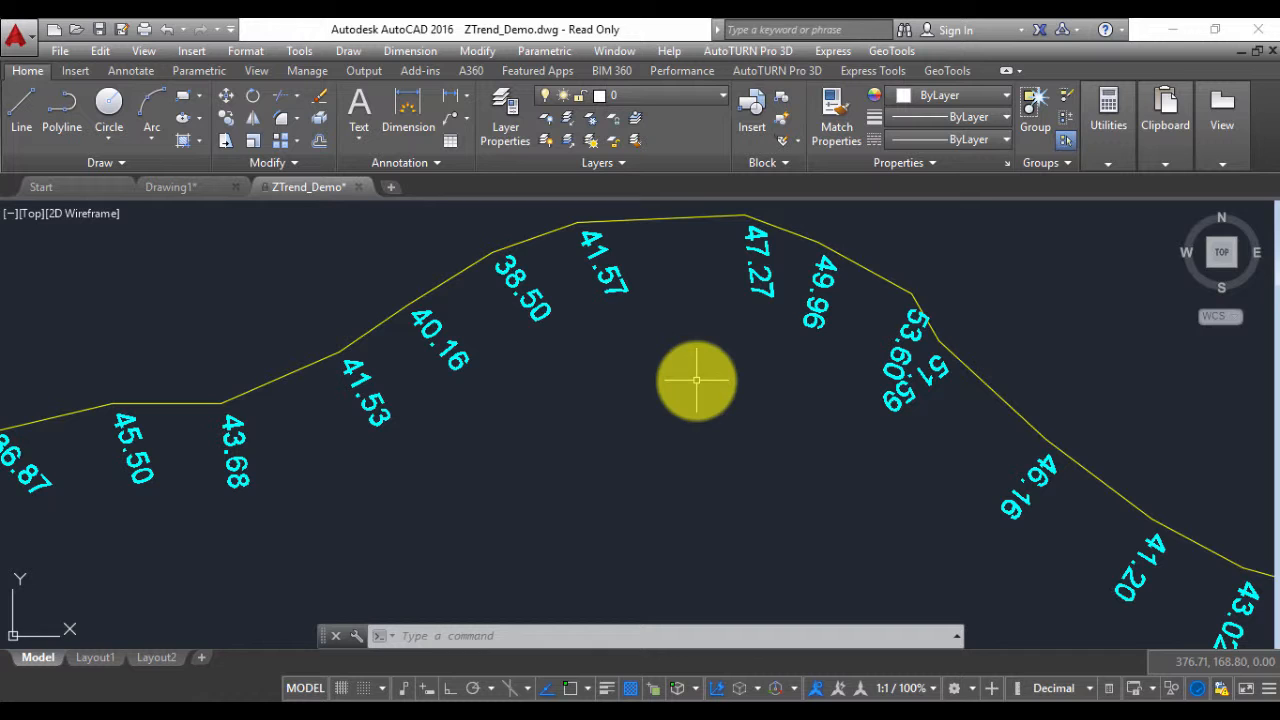
{"action": "mouse_move", "coordinate": [602, 420]}
{"action": "middle_mouse_down"}
{"action": "mouse_move", "coordinate": [626, 386]}
{"action": "mouse_move", "coordinate": [623, 449]}
{"action": "middle_mouse_up"}
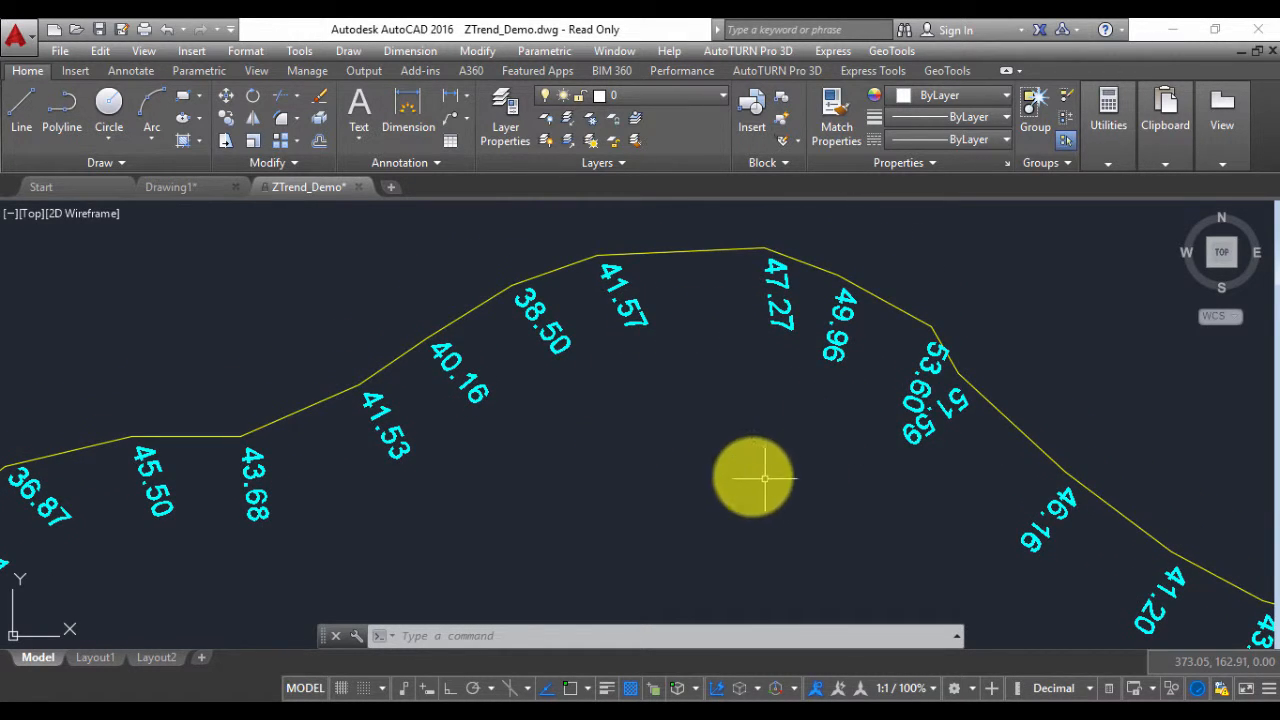
{"action": "scroll", "coordinate": [726, 462], "scroll_direction": "down", "scroll_amount": 1}
{"action": "middle_click_drag", "start_coordinate": [772, 487], "coordinate": [636, 437]}
{"action": "mouse_move", "coordinate": [848, 526]}
{"action": "middle_mouse_down"}
{"action": "mouse_move", "coordinate": [730, 479]}
{"action": "mouse_move", "coordinate": [670, 472]}
{"action": "middle_mouse_up"}
{"action": "middle_click_drag", "start_coordinate": [895, 486], "coordinate": [682, 499]}
{"action": "middle_click_drag", "start_coordinate": [775, 487], "coordinate": [1230, 486]}
{"action": "middle_click_drag", "start_coordinate": [737, 406], "coordinate": [1076, 406]}
{"action": "scroll", "coordinate": [963, 406], "scroll_direction": "down", "scroll_amount": 2}
{"action": "mouse_move", "coordinate": [916, 437]}
{"action": "middle_mouse_down"}
{"action": "mouse_move", "coordinate": [859, 382]}
{"action": "mouse_move", "coordinate": [834, 383]}
{"action": "middle_mouse_up"}
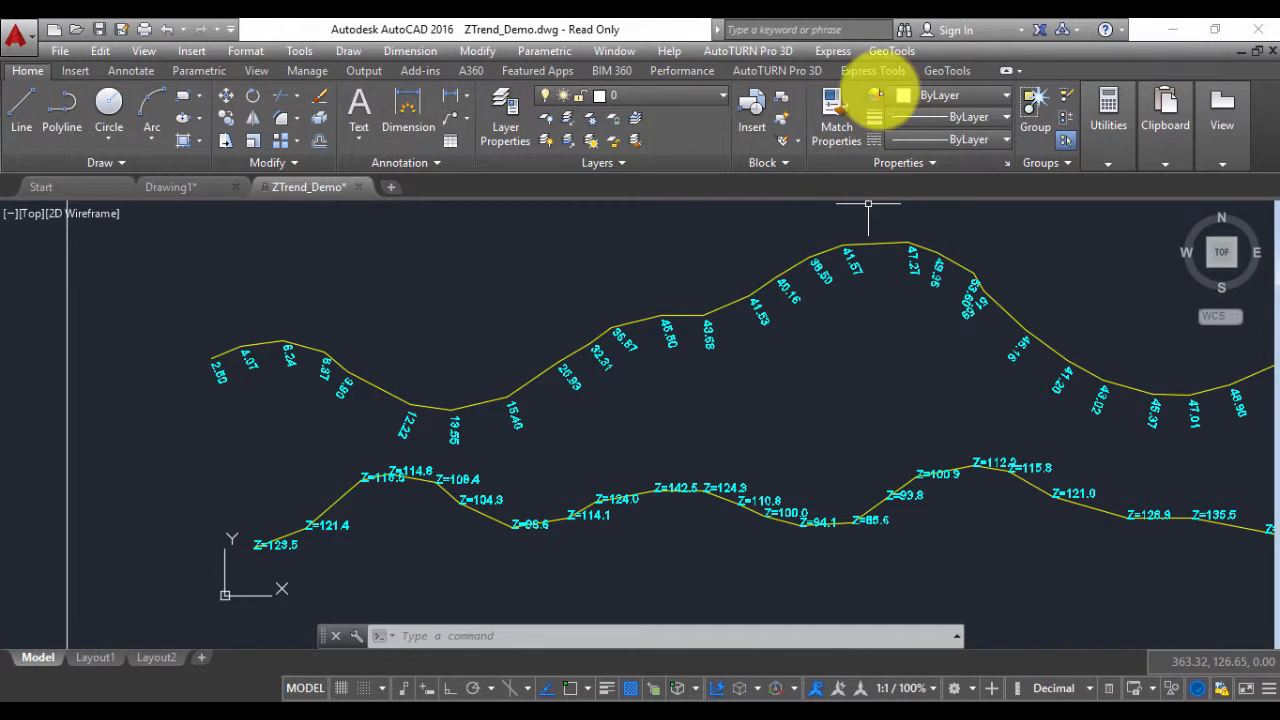
Analyze the upper polyline's elevation trend for upward flow with a reversal tolerance of 2.00 and automatic correction off
{"action": "left_click", "coordinate": [891, 51]}
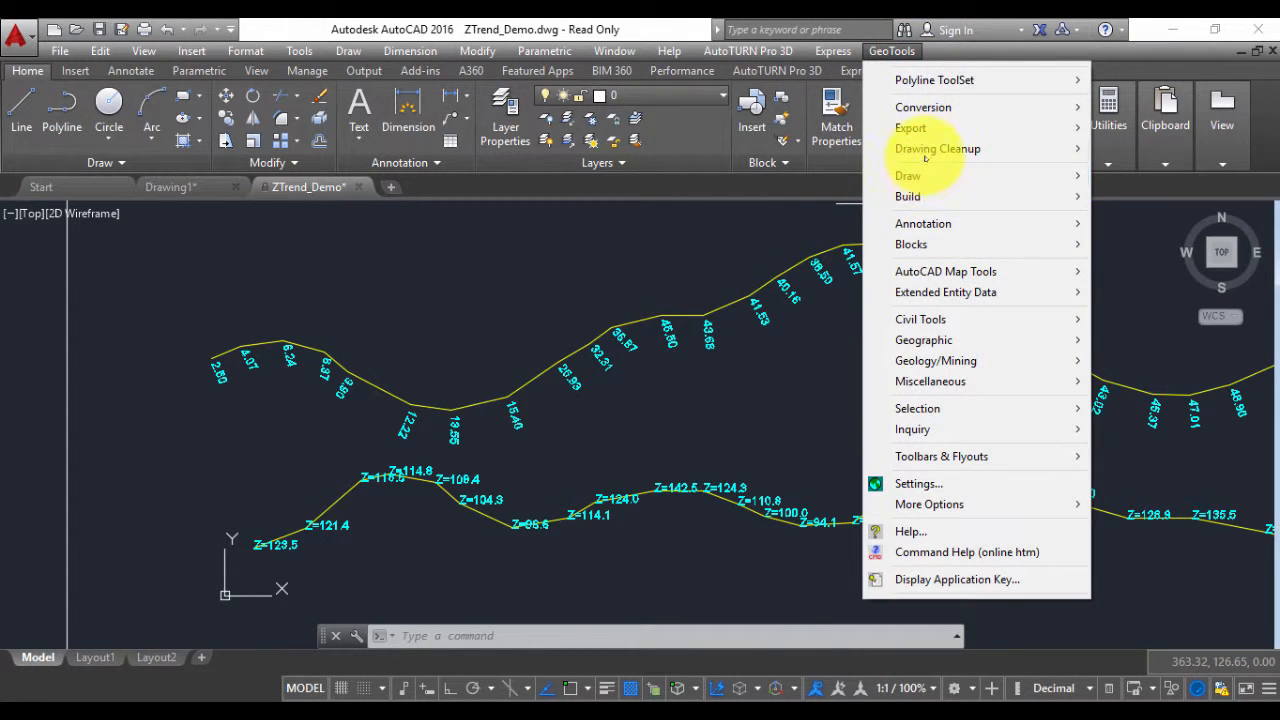
{"action": "mouse_move", "coordinate": [925, 149]}
{"action": "left_click", "coordinate": [760, 155]}
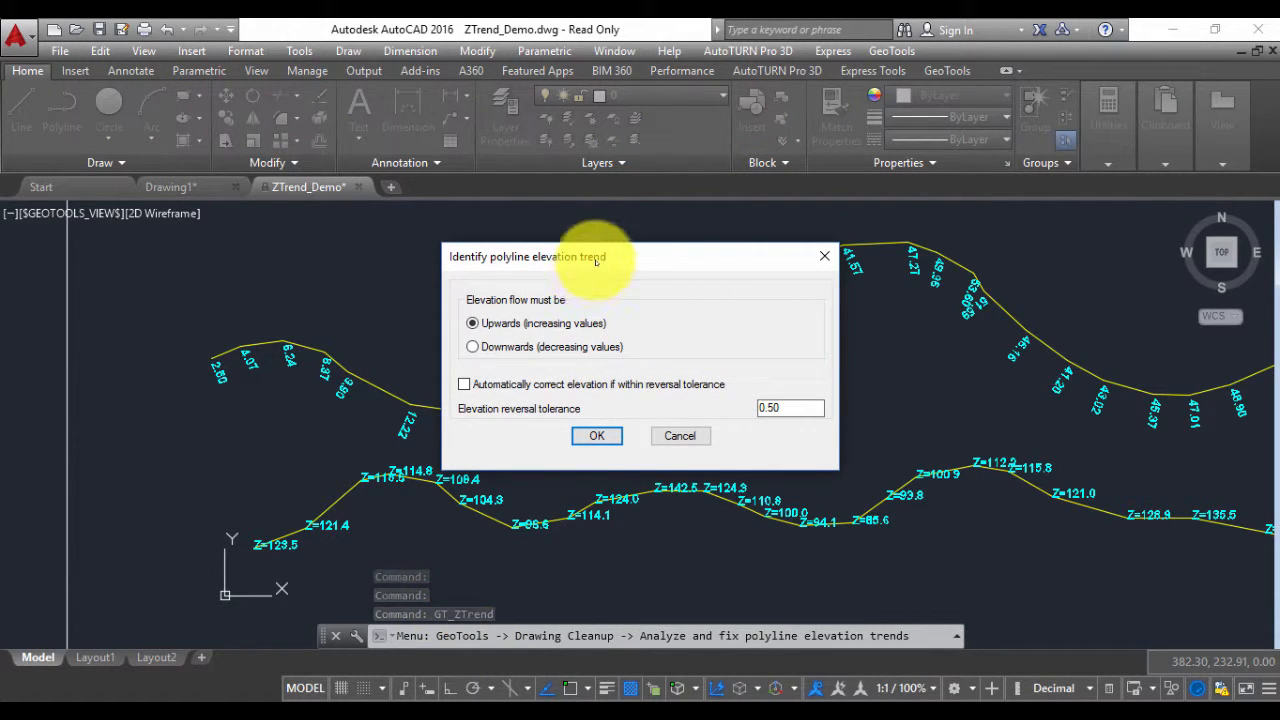
{"action": "left_click_drag", "start_coordinate": [614, 252], "coordinate": [572, 256]}
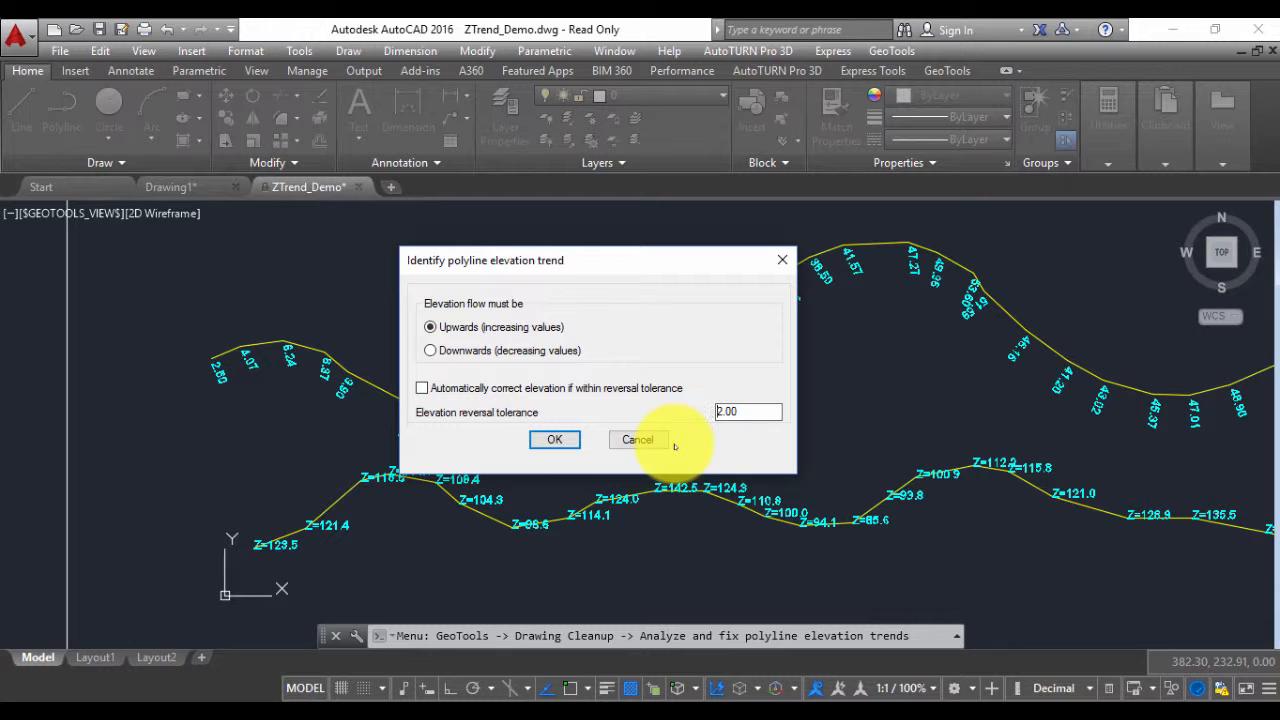
{"action": "left_click", "coordinate": [556, 439]}
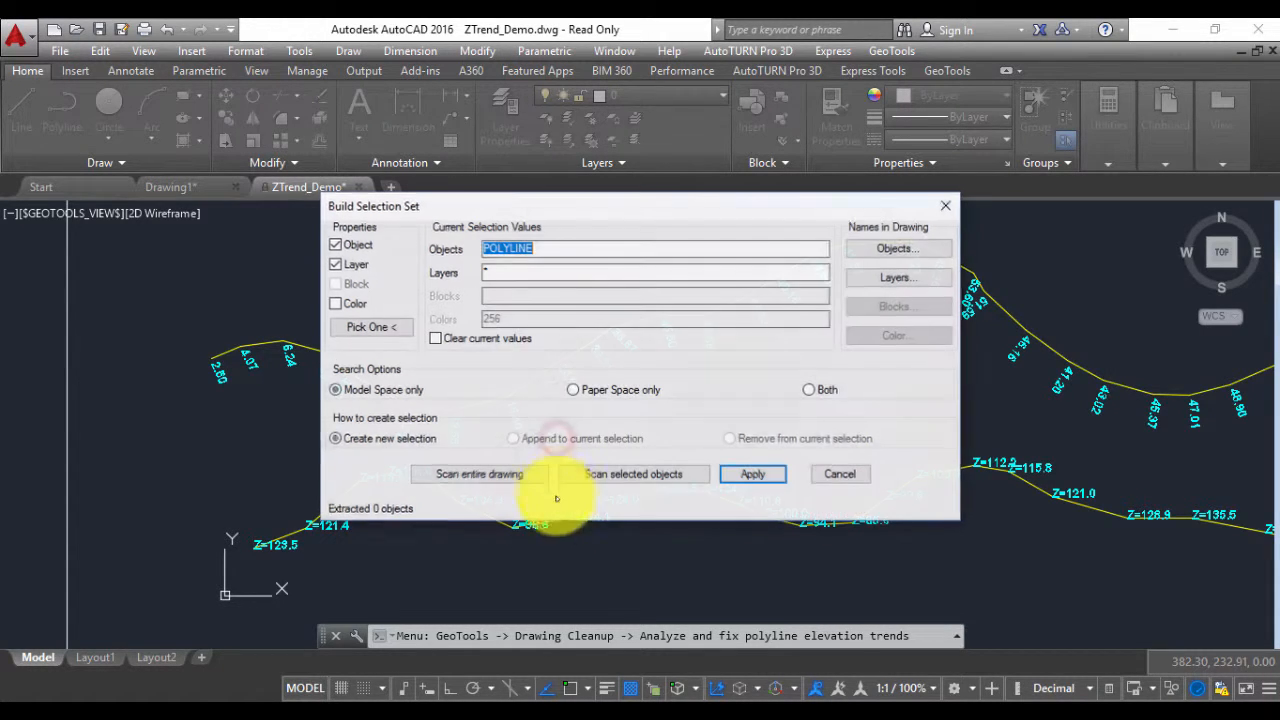
{"action": "left_click", "coordinate": [571, 467]}
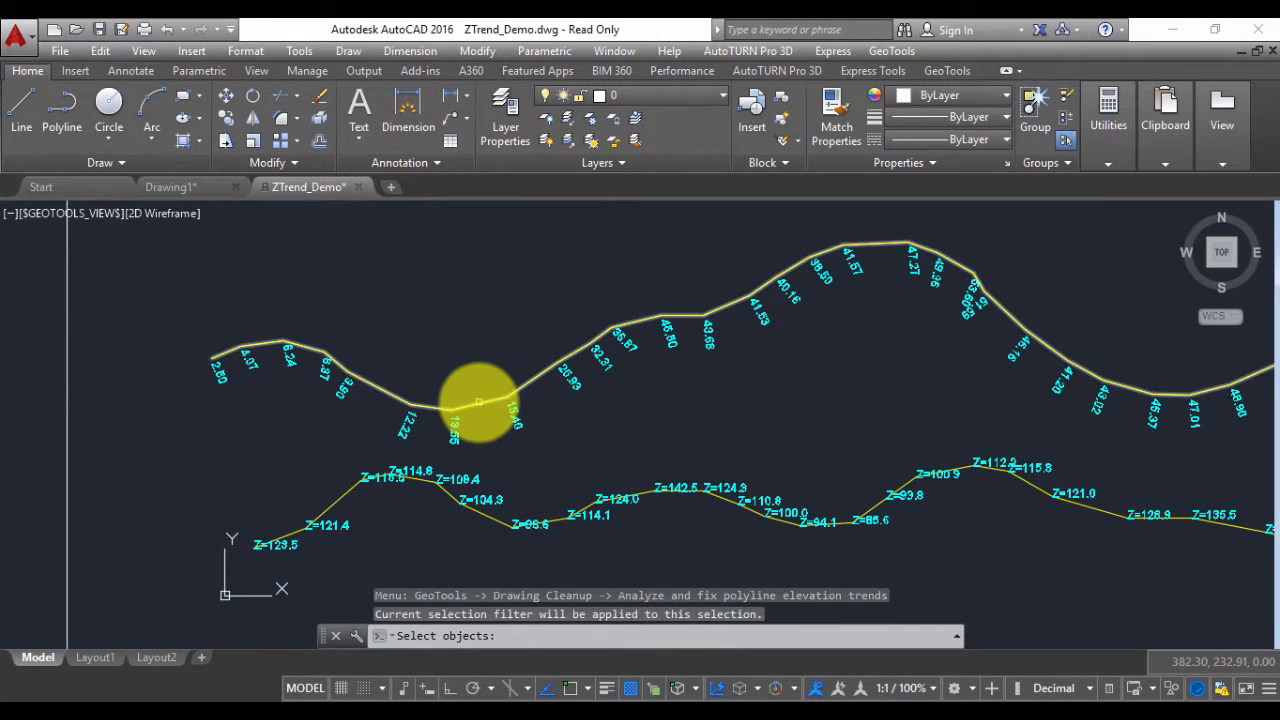
{"action": "left_click", "coordinate": [476, 403]}
{"action": "key", "text": "Return"}
Review the elevation trend analysis report in the command history, including the line on vertices with errors
{"action": "key", "text": "F2"}
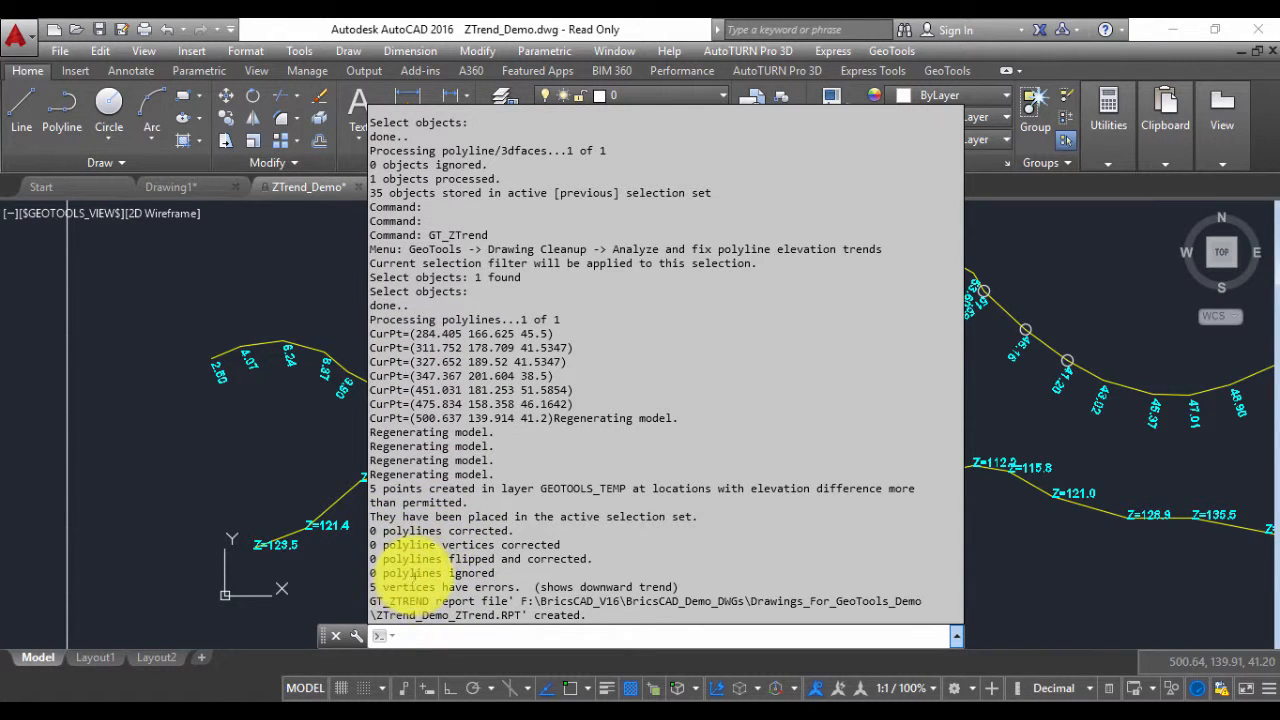
{"action": "left_click_drag", "start_coordinate": [370, 587], "coordinate": [677, 585]}
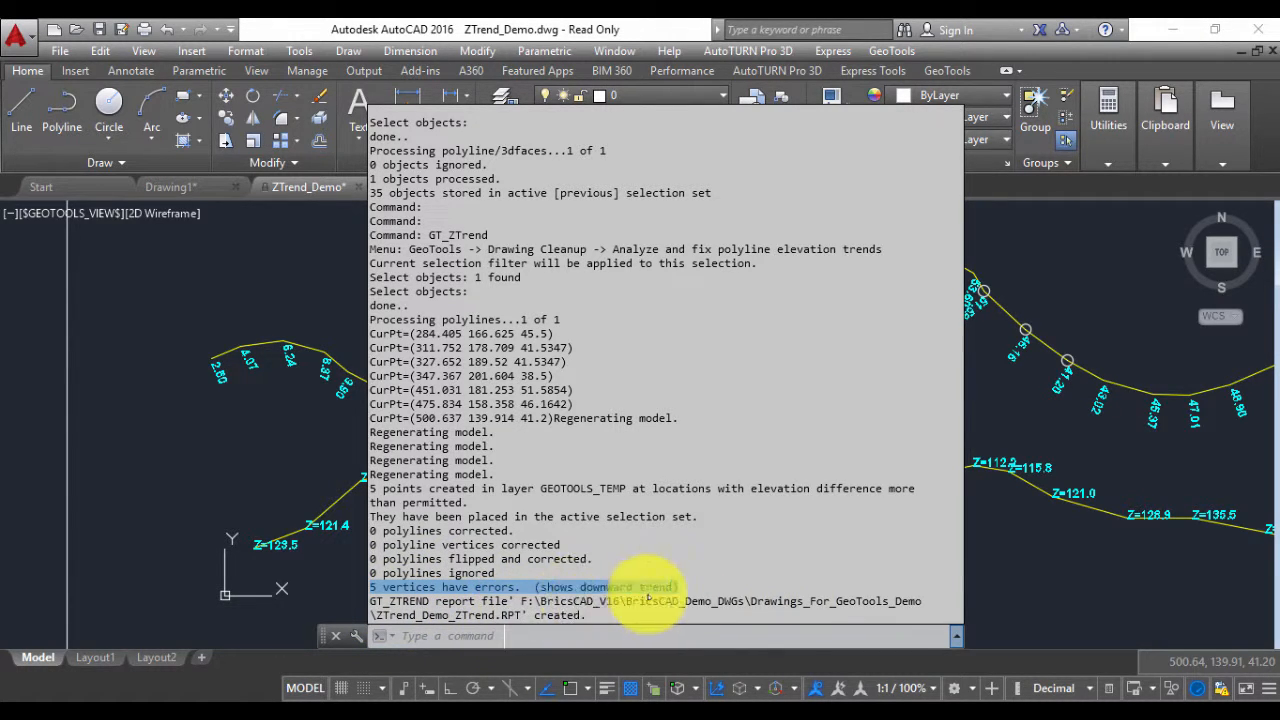
{"action": "key", "text": "F2"}
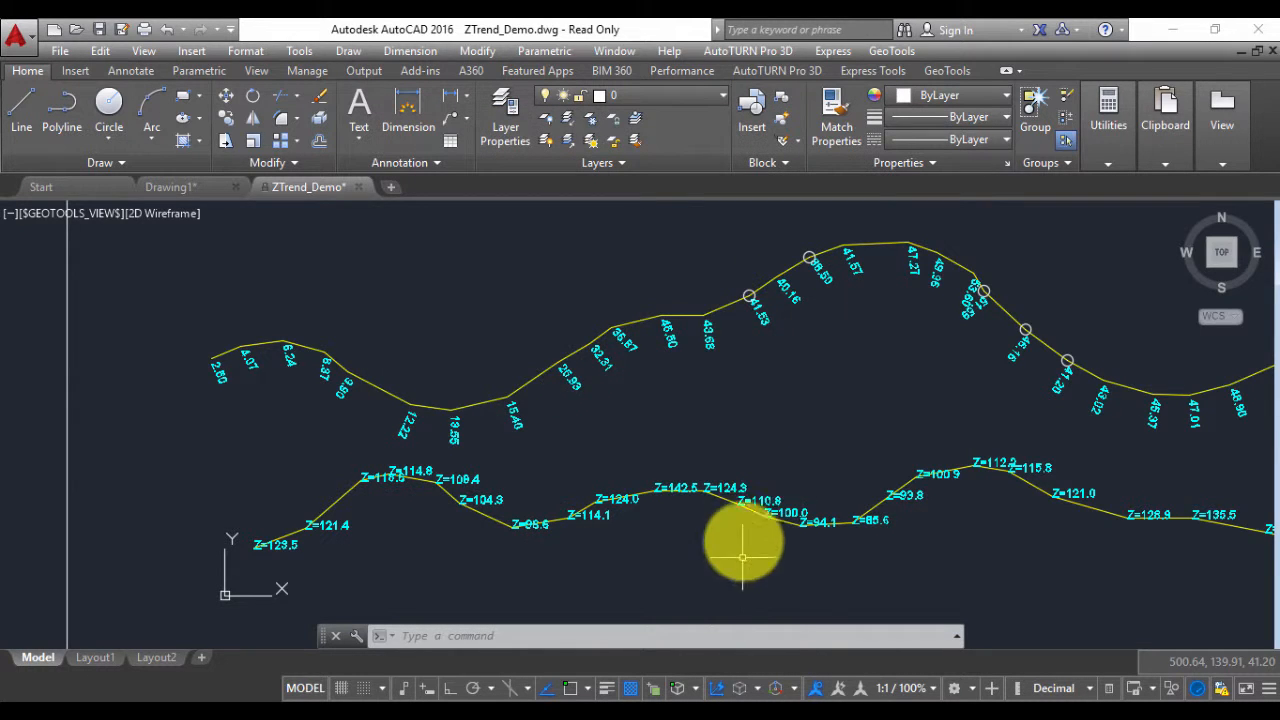
Inspect the marker point placed at the vertex labelled 41.53 by selecting it, and clear the selection
{"action": "scroll", "coordinate": [750, 317], "scroll_direction": "up", "scroll_amount": 5}
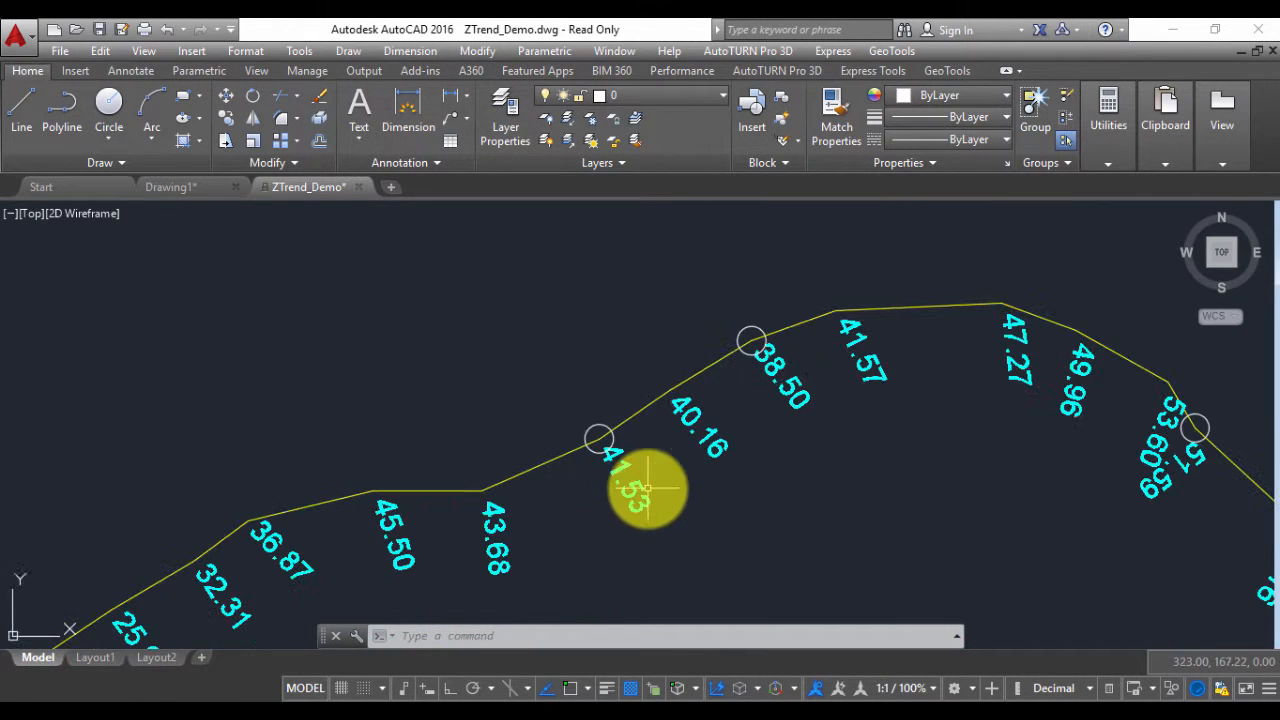
{"action": "left_click", "coordinate": [598, 434]}
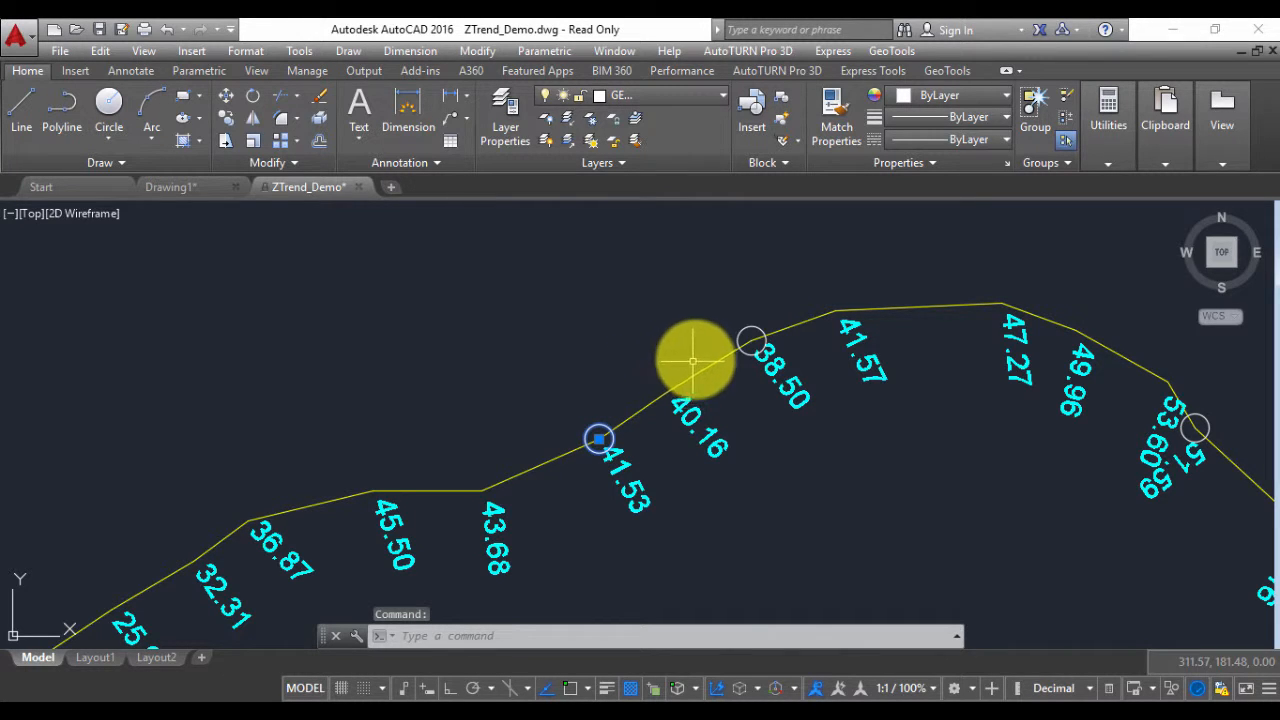
{"action": "key", "text": "Escape"}
{"action": "key", "text": "Escape"}
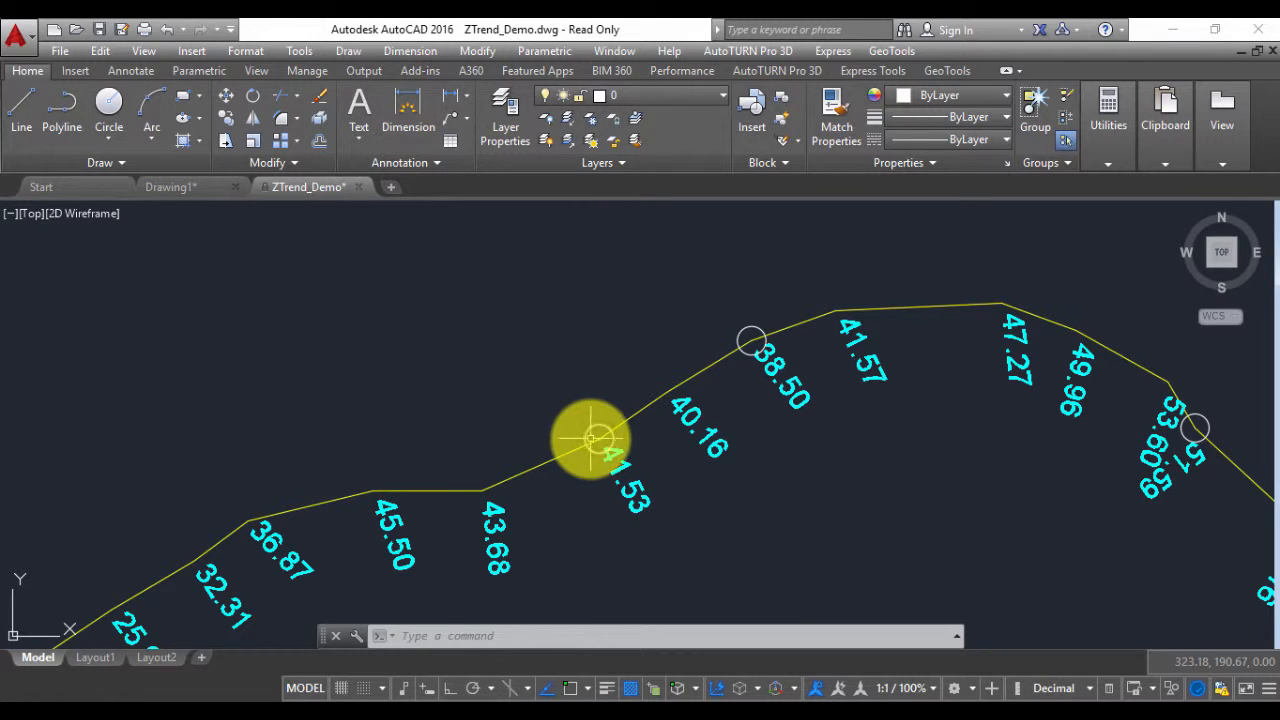
Examine the circled error vertices along the upper polyline and compare their elevation labels with the neighbouring vertices
{"action": "scroll", "coordinate": [705, 463], "scroll_direction": "up", "scroll_amount": 2}
{"action": "mouse_move", "coordinate": [706, 466]}
{"action": "middle_mouse_down"}
{"action": "mouse_move", "coordinate": [580, 514]}
{"action": "mouse_move", "coordinate": [511, 522]}
{"action": "middle_mouse_up"}
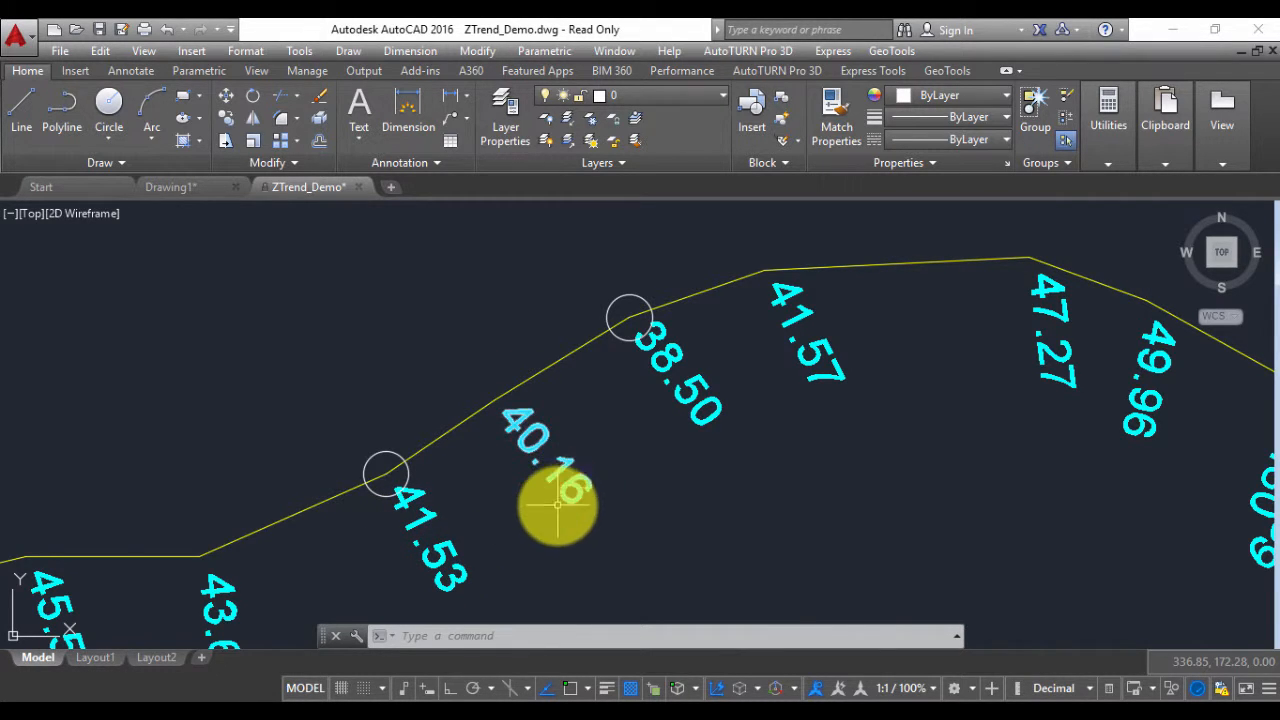
{"action": "middle_click_drag", "start_coordinate": [629, 494], "coordinate": [503, 546]}
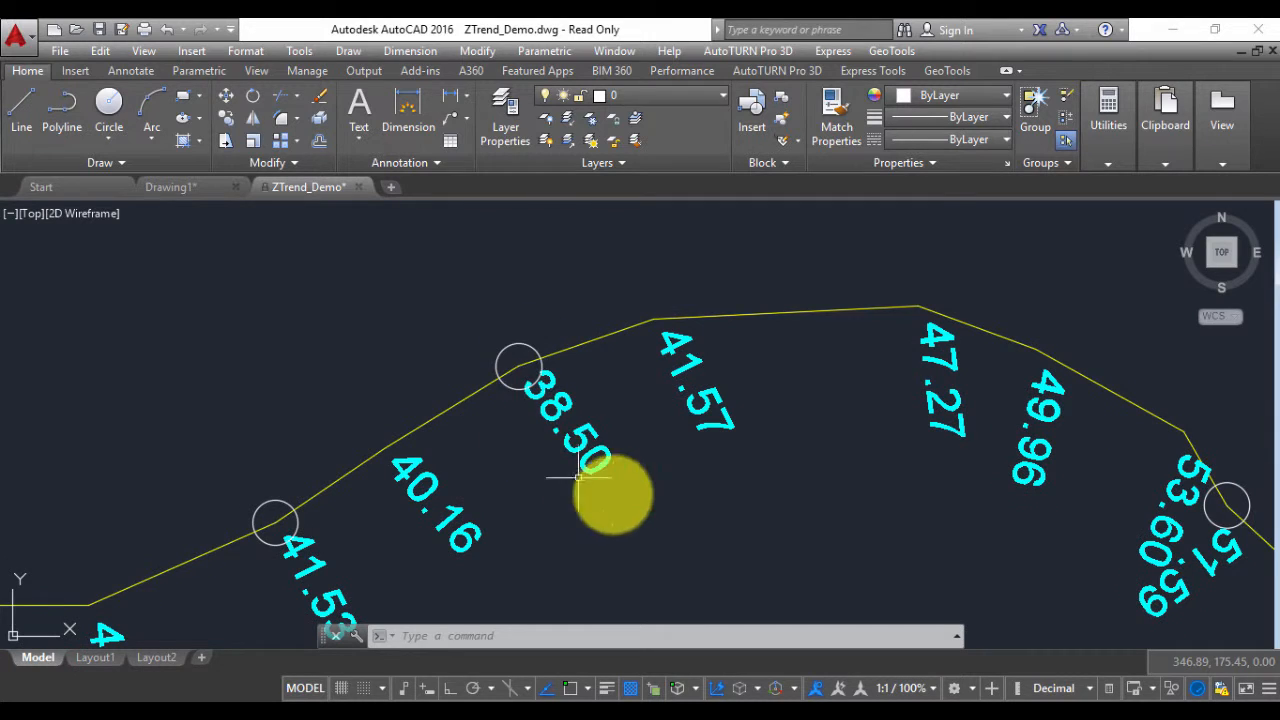
{"action": "middle_click_drag", "start_coordinate": [578, 478], "coordinate": [529, 430]}
{"action": "mouse_move", "coordinate": [1101, 608]}
{"action": "middle_mouse_down"}
{"action": "mouse_move", "coordinate": [960, 537]}
{"action": "mouse_move", "coordinate": [737, 457]}
{"action": "mouse_move", "coordinate": [471, 451]}
{"action": "middle_mouse_up"}
{"action": "scroll", "coordinate": [737, 457], "scroll_direction": "down", "scroll_amount": 2}
{"action": "scroll", "coordinate": [661, 464], "scroll_direction": "down", "scroll_amount": 2}
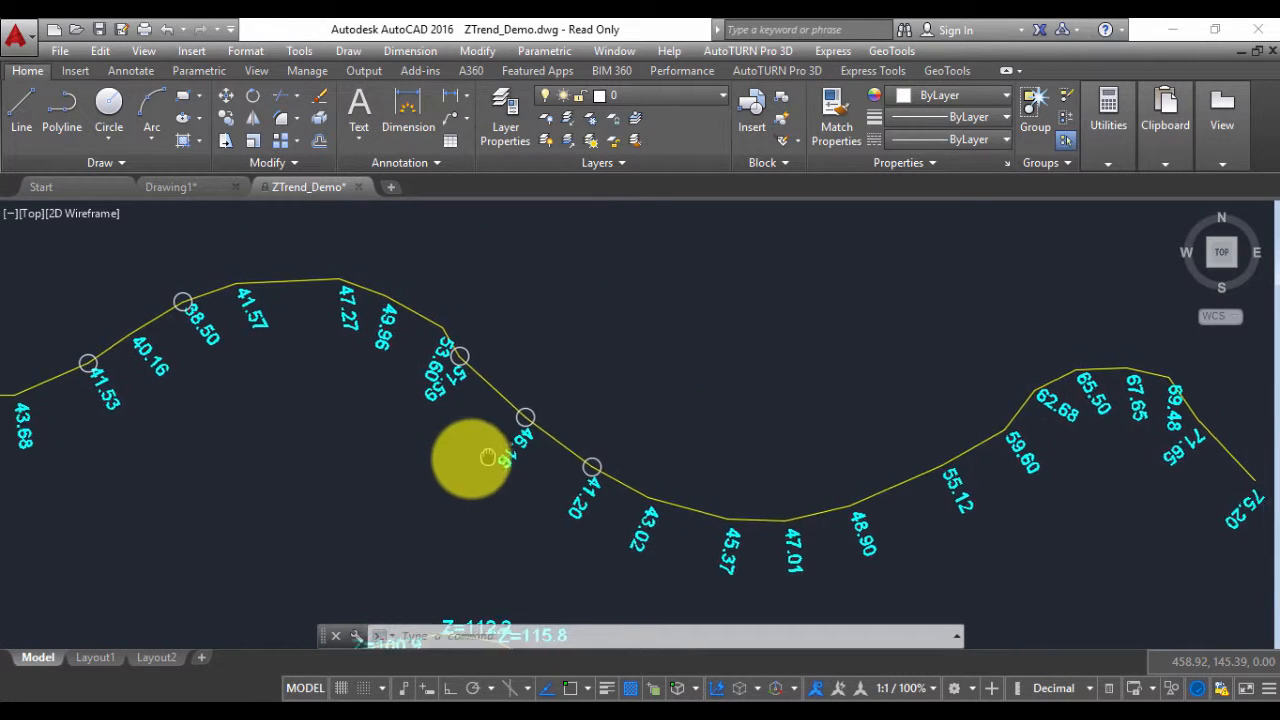
{"action": "middle_click_drag", "start_coordinate": [686, 480], "coordinate": [956, 480]}
{"action": "middle_click_drag", "start_coordinate": [629, 484], "coordinate": [857, 509]}
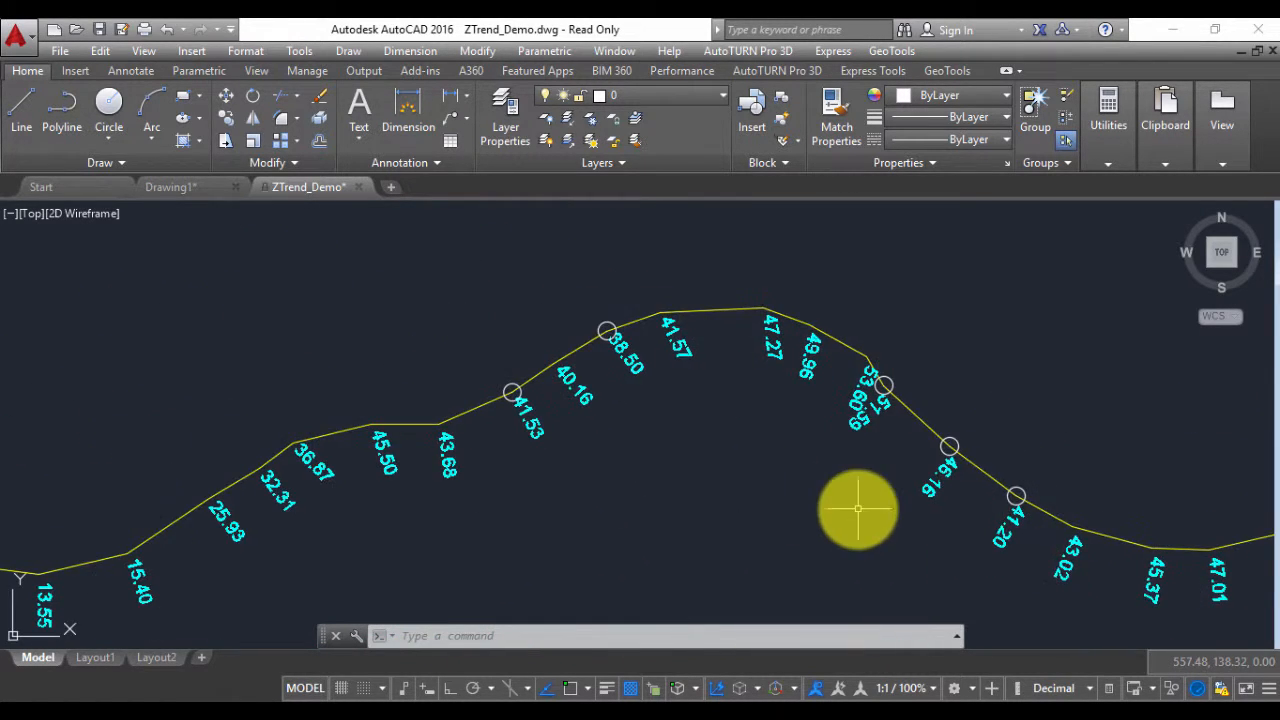
{"action": "middle_click_drag", "start_coordinate": [633, 432], "coordinate": [718, 460]}
{"action": "key", "text": "Escape"}
{"action": "key", "text": "Escape"}
{"action": "key", "text": "Escape"}
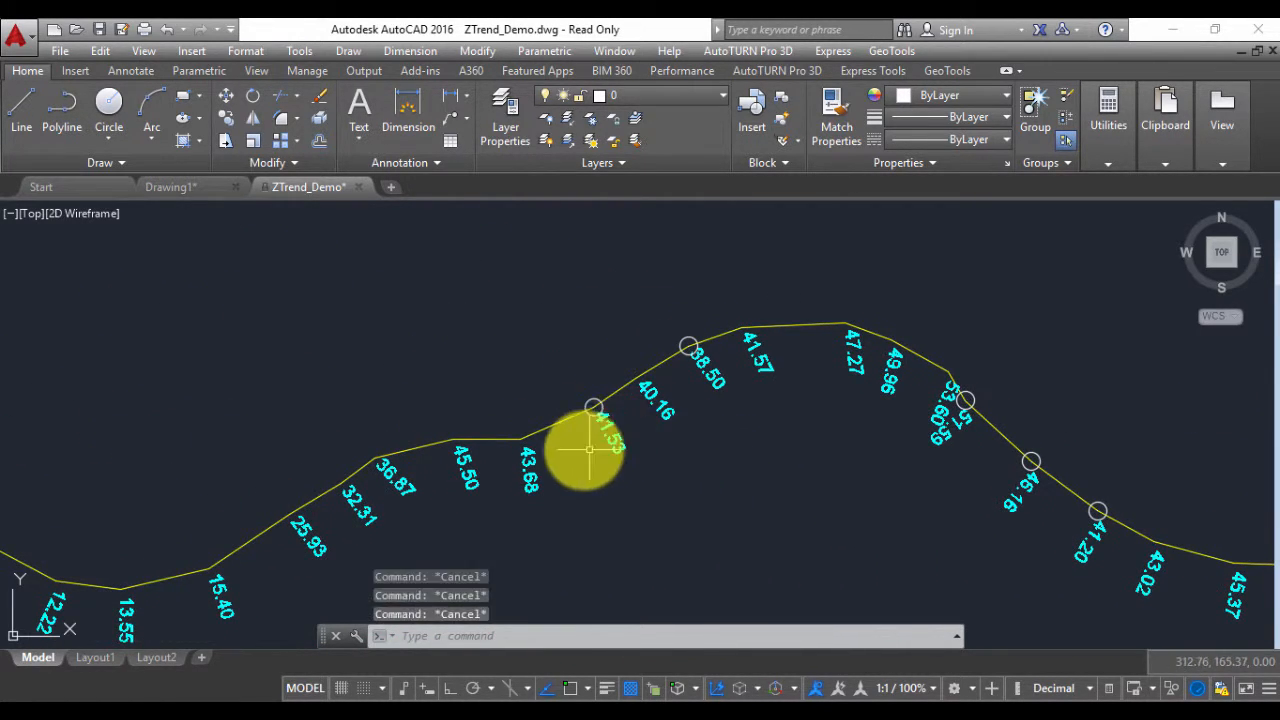
{"action": "scroll", "coordinate": [575, 435], "scroll_direction": "up", "scroll_amount": 2}
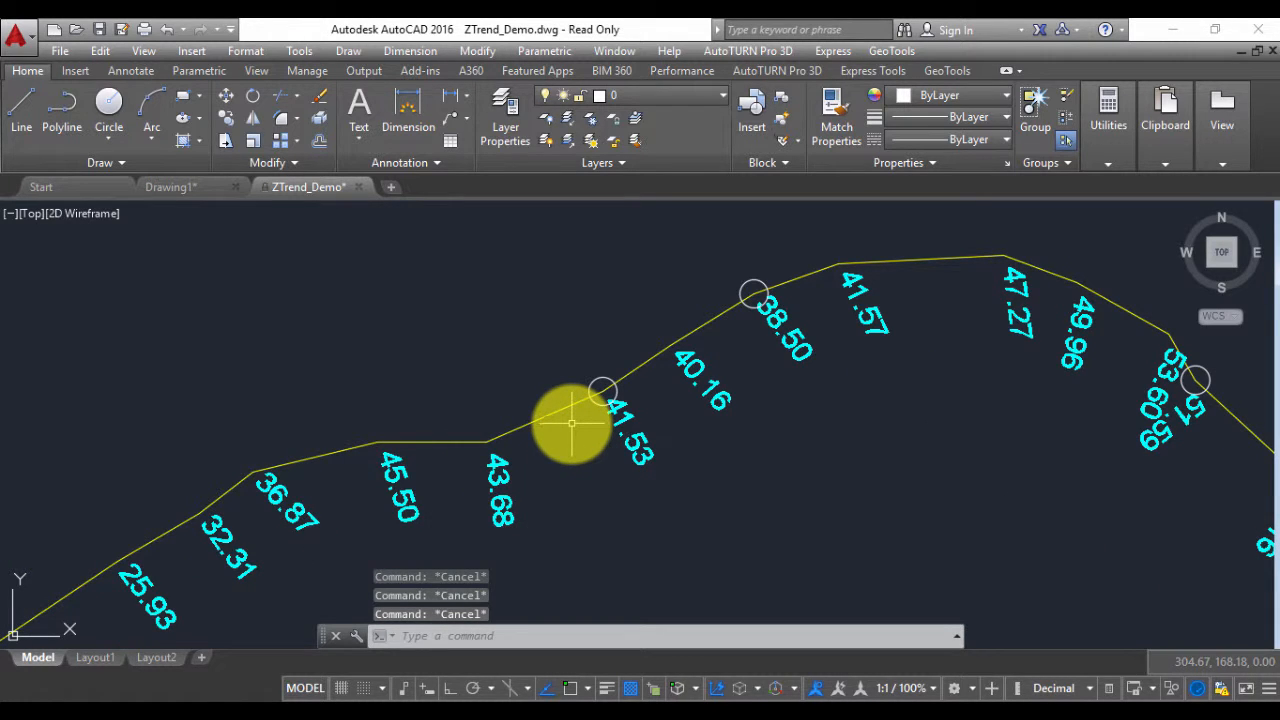
Identify the coordinates of the upper polyline's endpoints labelled 43.68 and 41.53 with the ID command
{"action": "type", "text": "ID"}
{"action": "key", "text": "Return"}
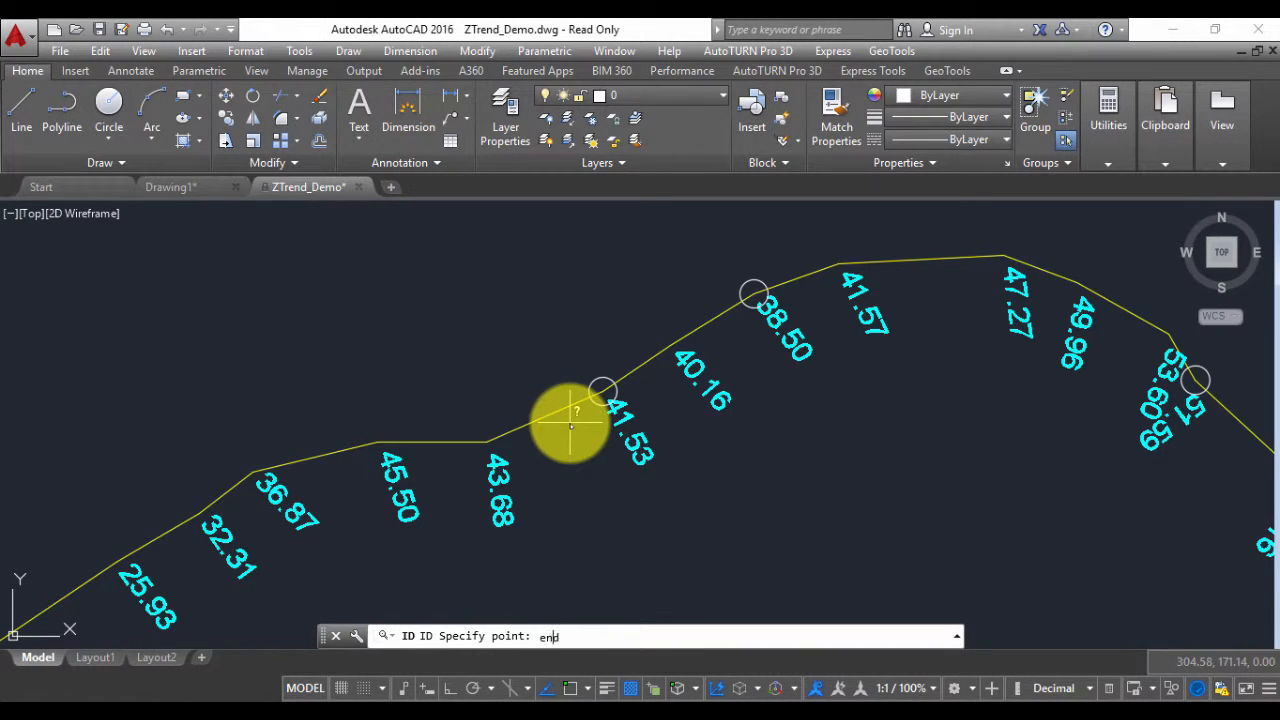
{"action": "left_click", "coordinate": [473, 441]}
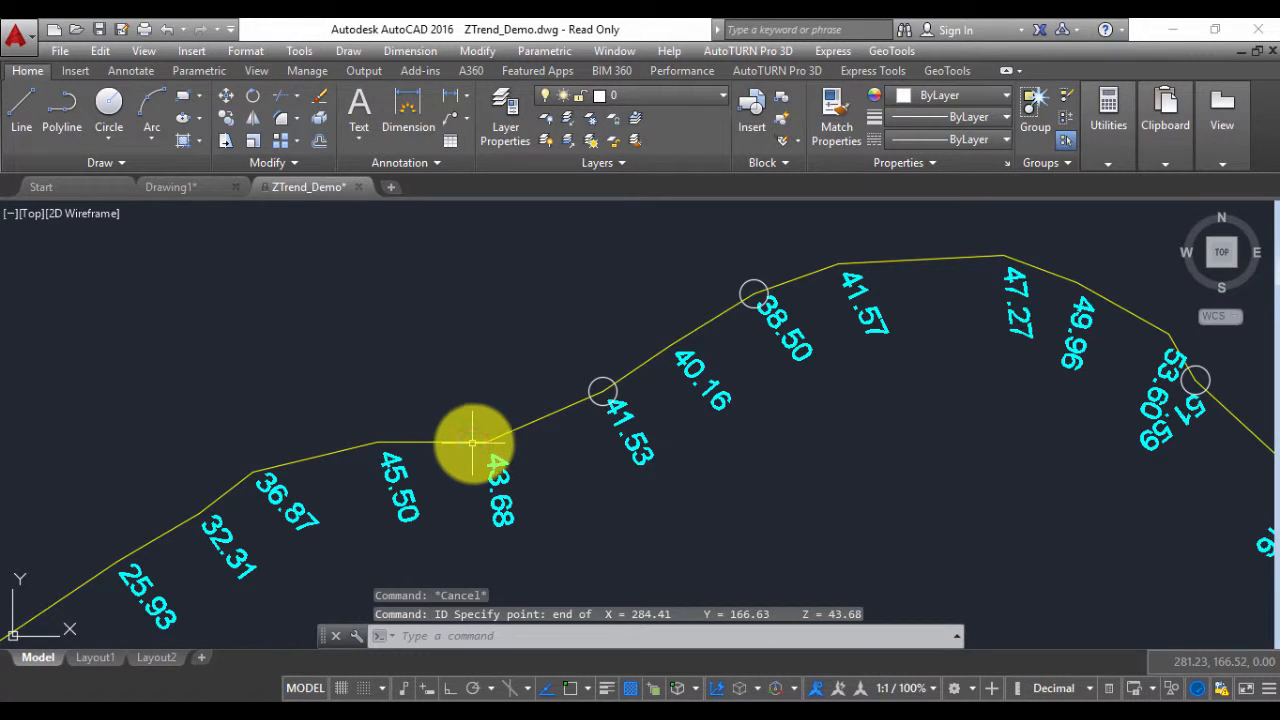
{"action": "key", "text": "Return"}
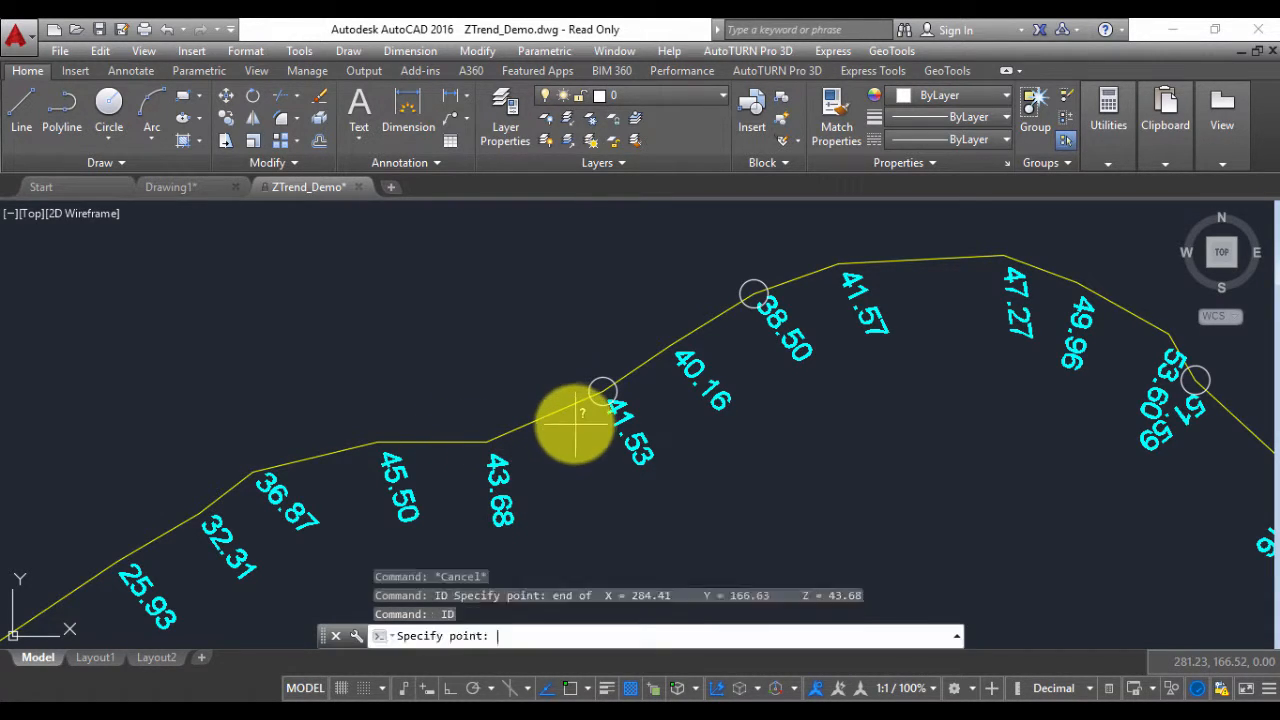
{"action": "type", "text": "end of"}
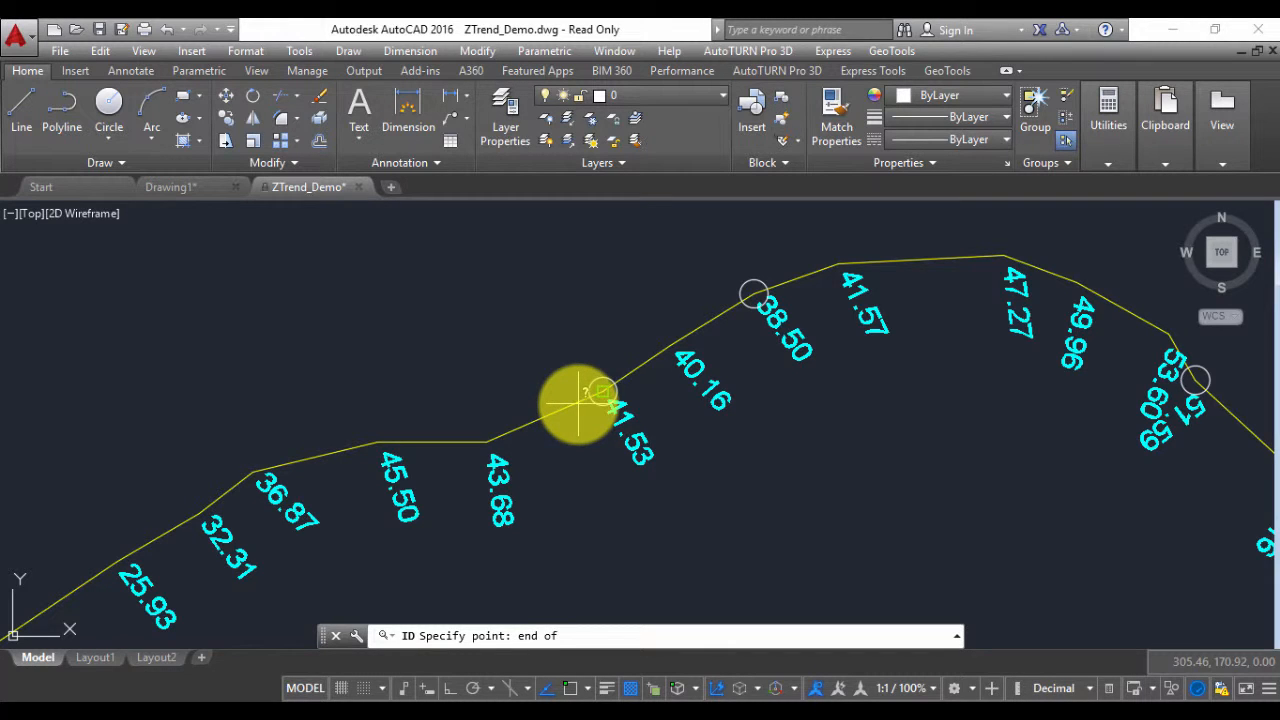
{"action": "left_click", "coordinate": [577, 404]}
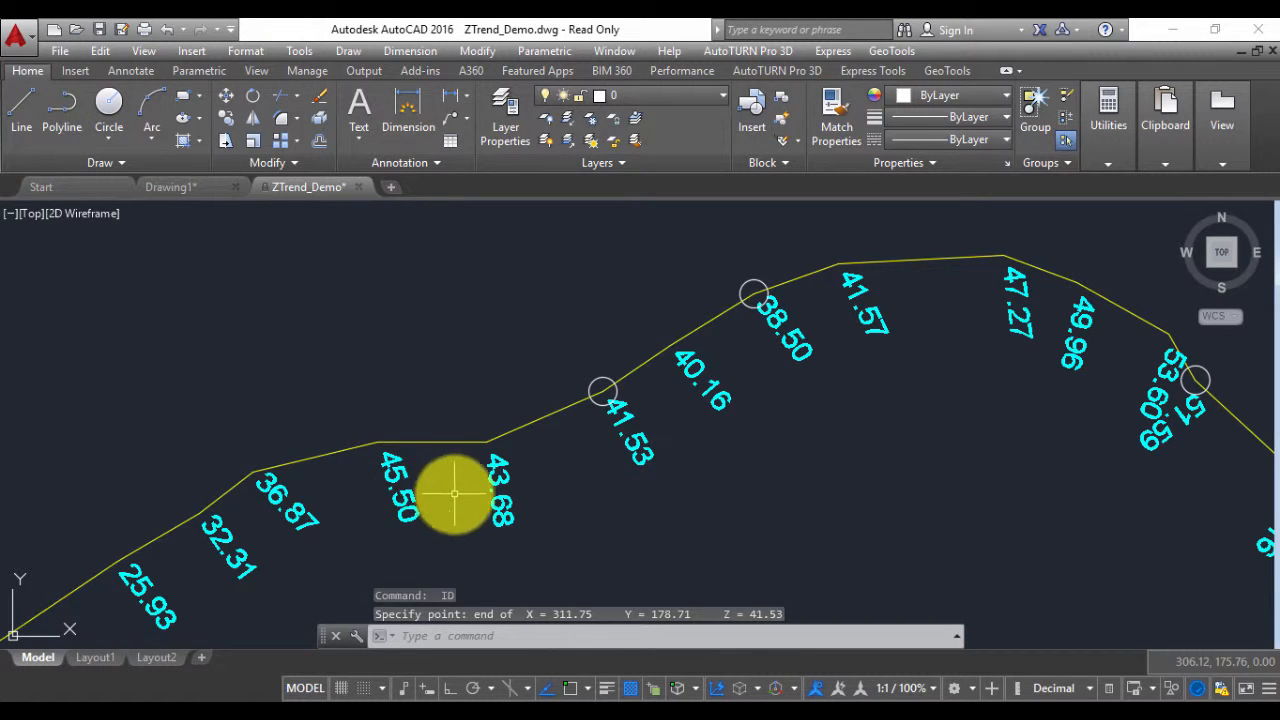
Configure another elevation trend analysis for upward flow with automatic correction on and a reversal tolerance of 2.00
{"action": "scroll", "coordinate": [504, 500], "scroll_direction": "down", "scroll_amount": 3}
{"action": "mouse_move", "coordinate": [500, 491]}
{"action": "middle_mouse_down"}
{"action": "mouse_move", "coordinate": [557, 471]}
{"action": "mouse_move", "coordinate": [542, 429]}
{"action": "middle_mouse_up"}
{"action": "scroll", "coordinate": [557, 471], "scroll_direction": "down", "scroll_amount": 2}
{"action": "scroll", "coordinate": [543, 429], "scroll_direction": "up", "scroll_amount": 2}
{"action": "scroll", "coordinate": [544, 430], "scroll_direction": "down", "scroll_amount": 2}
{"action": "key", "text": "Escape"}
{"action": "key", "text": "Escape"}
{"action": "key", "text": "Escape"}
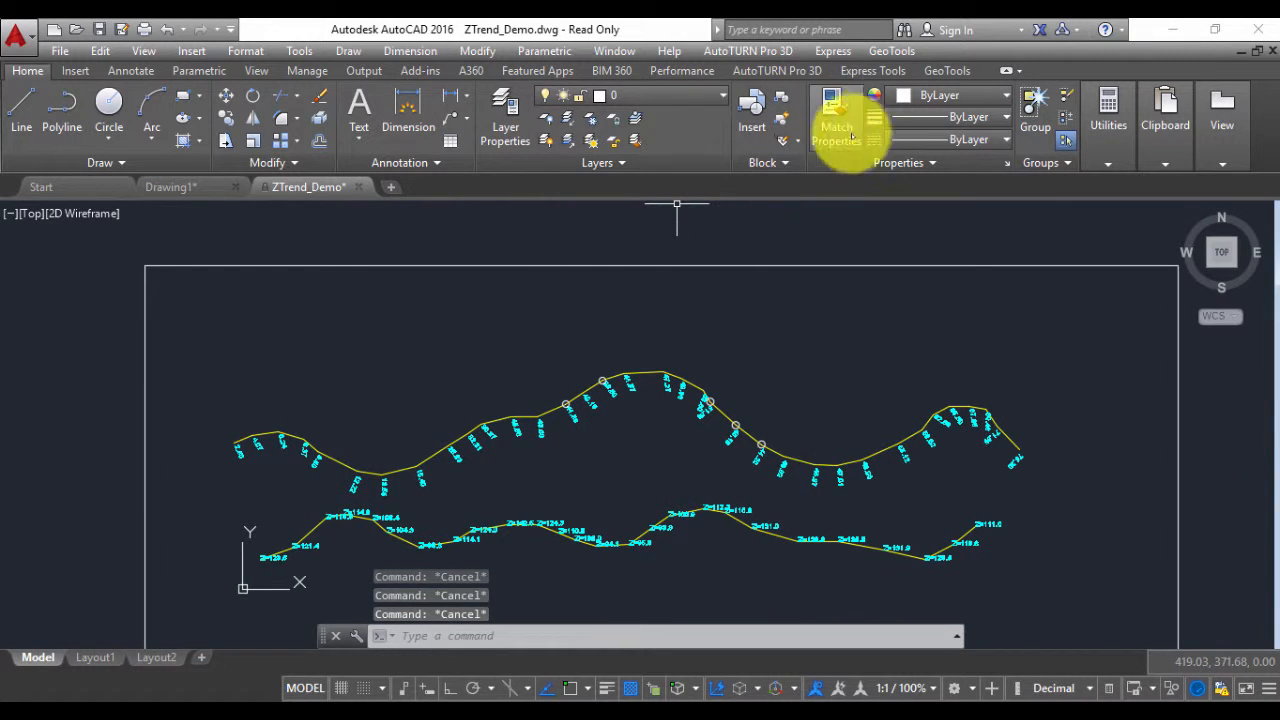
{"action": "left_click", "coordinate": [889, 52]}
{"action": "left_click", "coordinate": [920, 150]}
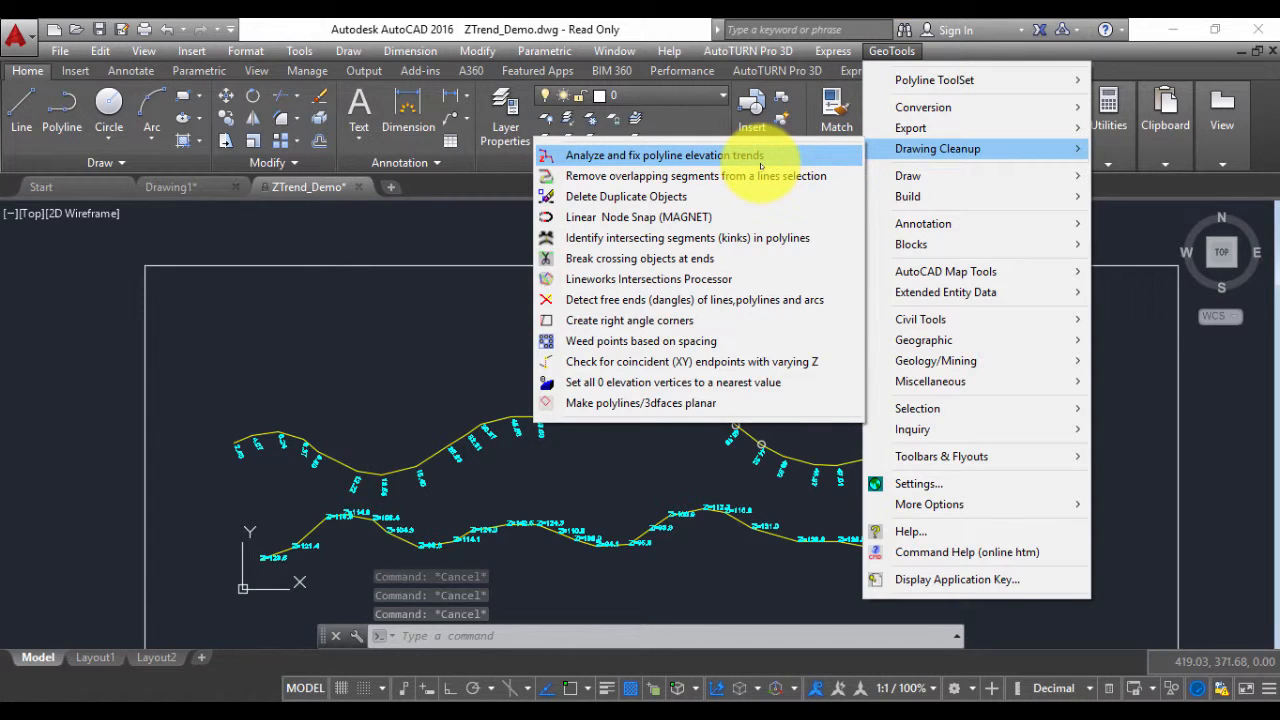
{"action": "left_click", "coordinate": [760, 160]}
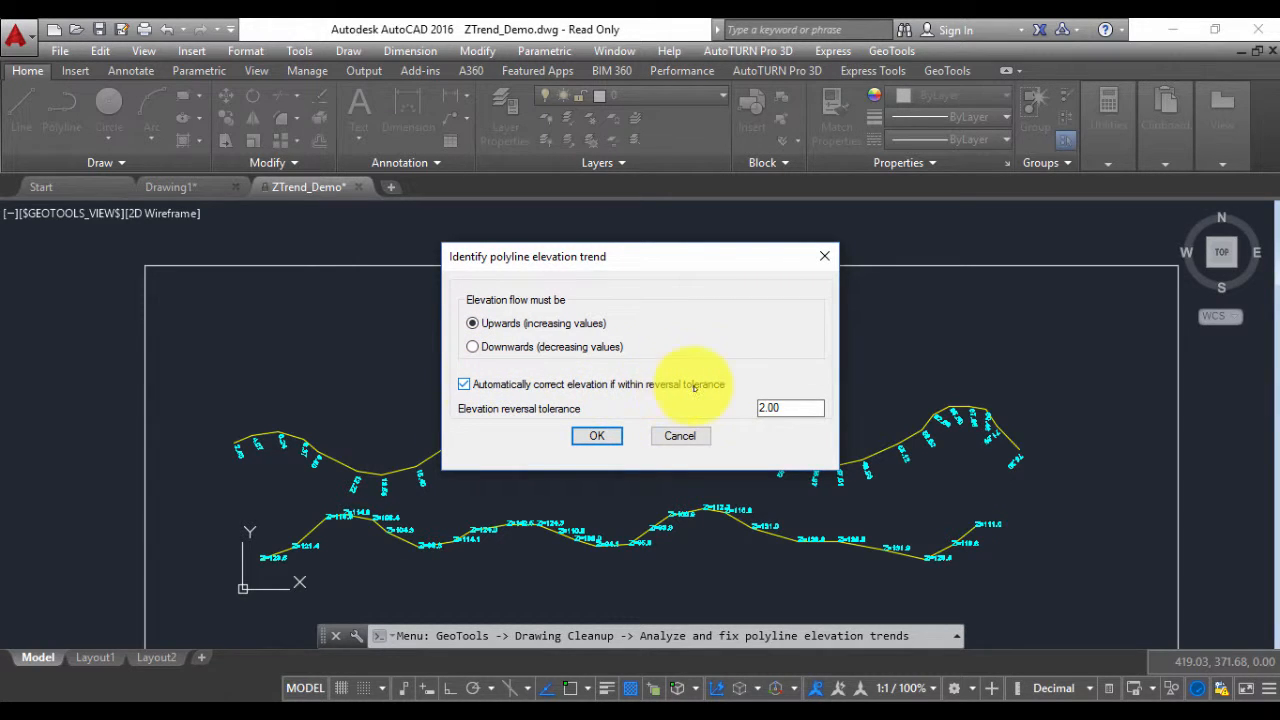
{"action": "left_click", "coordinate": [592, 434]}
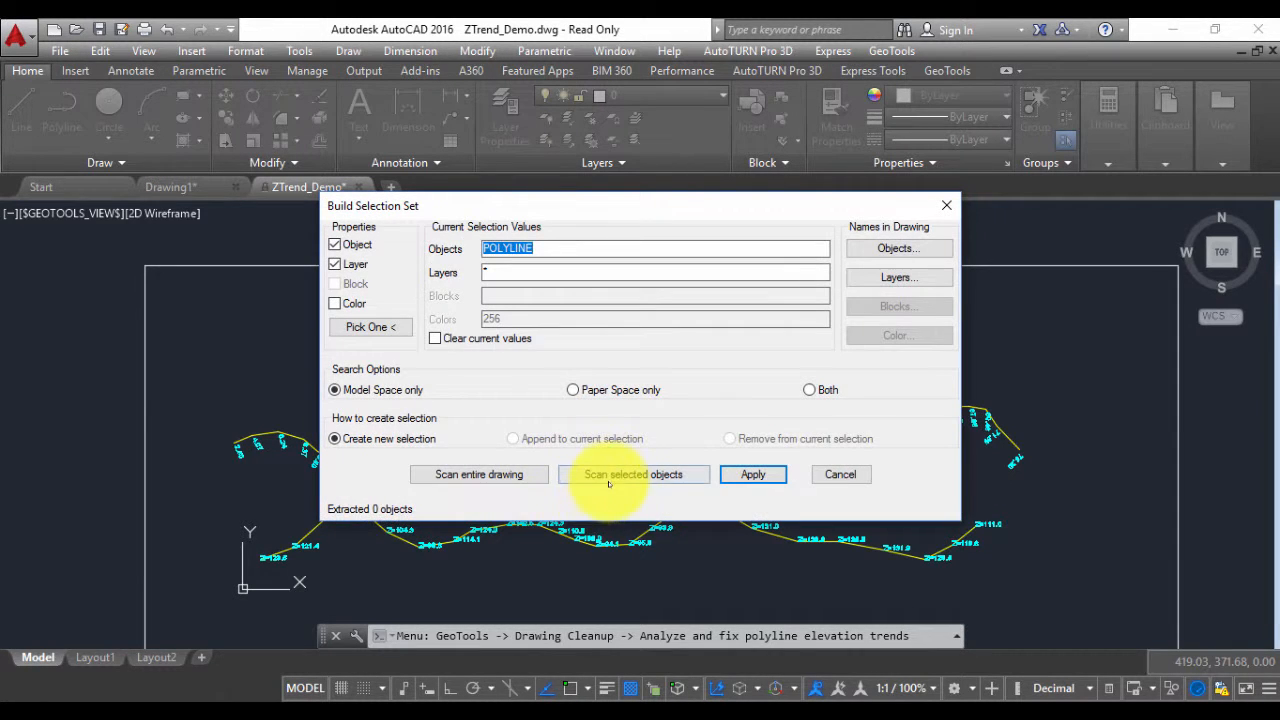
Scan only the upper polyline into the selection set and apply the elevation trend analysis to it
{"action": "left_click", "coordinate": [610, 476]}
{"action": "left_click", "coordinate": [497, 420]}
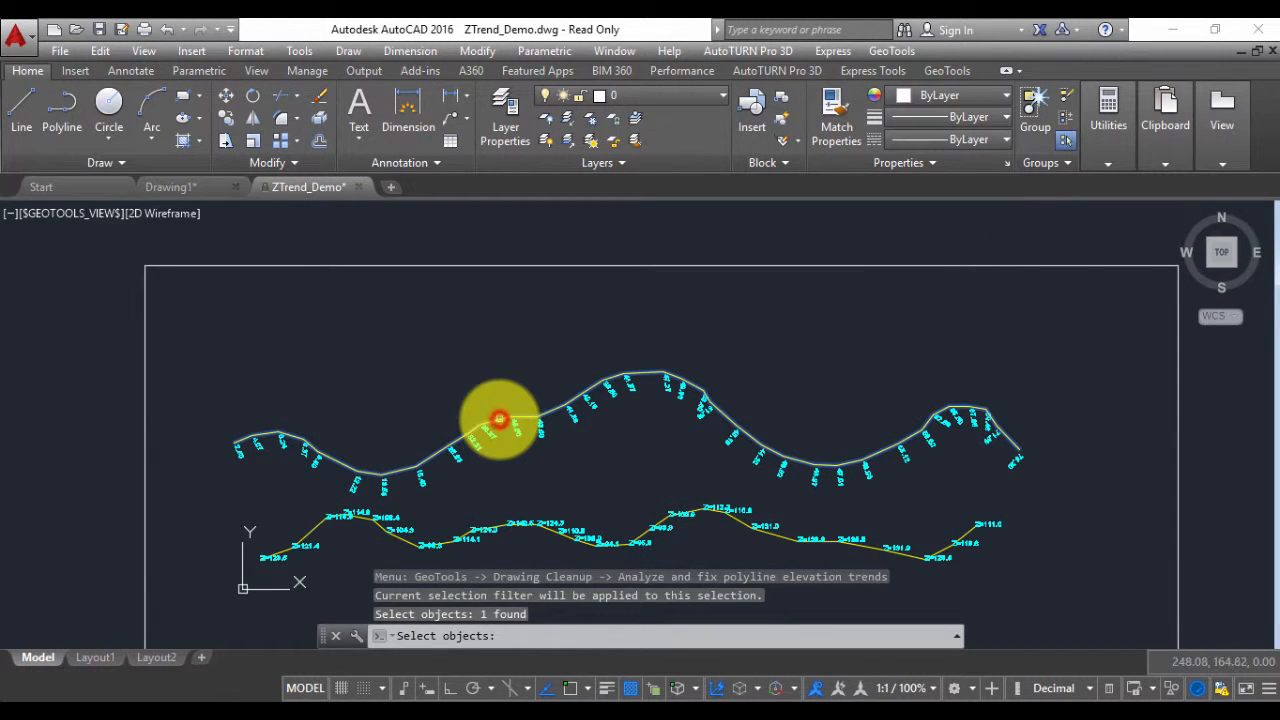
{"action": "key", "text": "Return"}
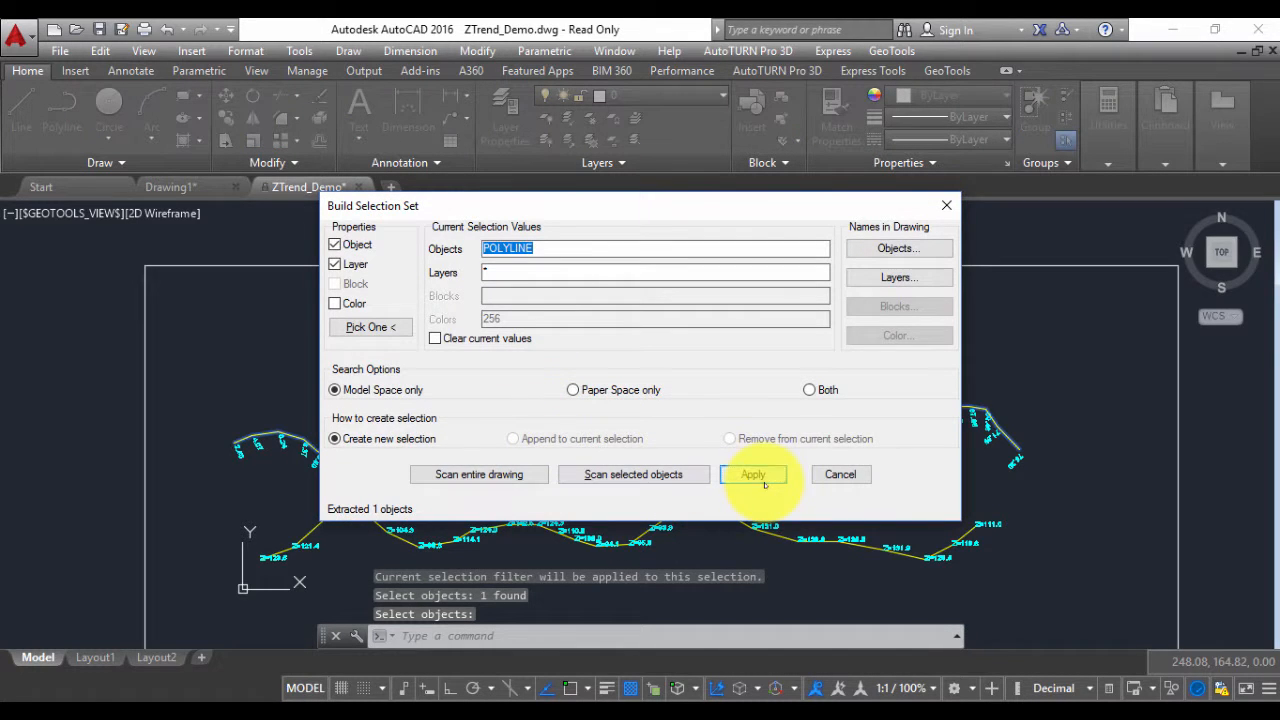
{"action": "left_click", "coordinate": [758, 475]}
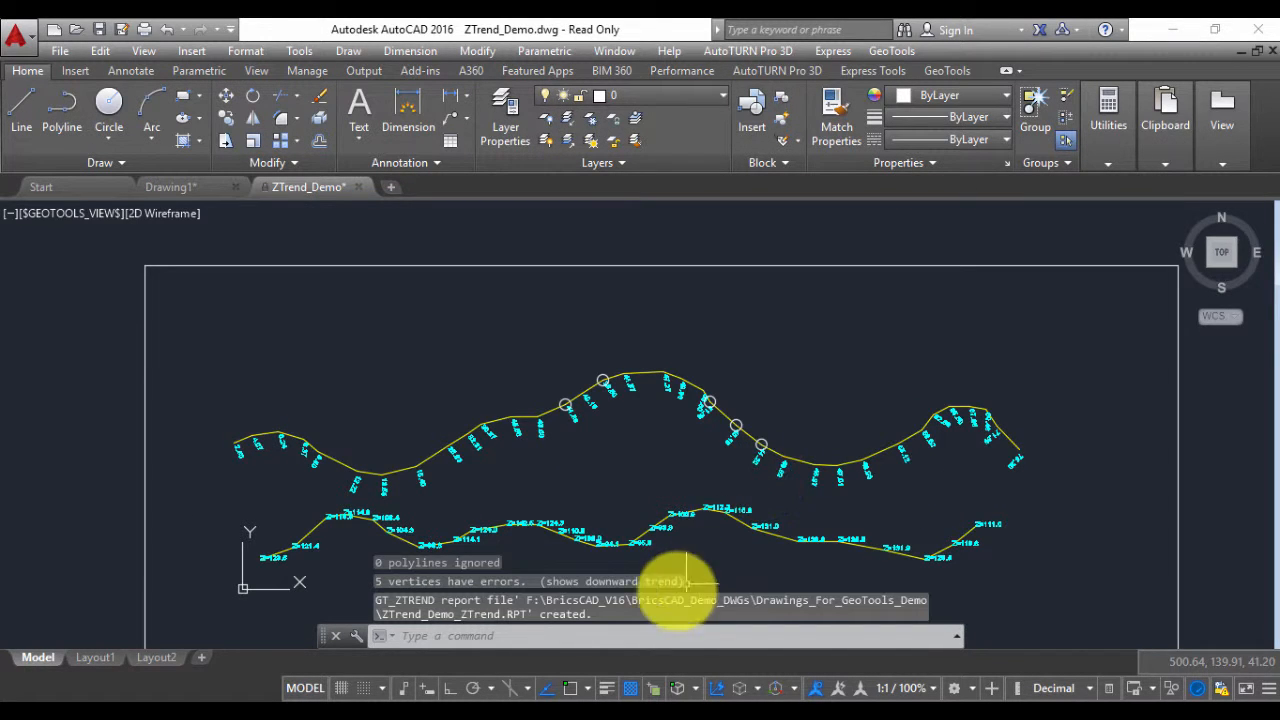
Review the correction report in the command history, including the lines on vertices with errors and polylines corrected
{"action": "left_click", "coordinate": [577, 636]}
{"action": "key", "text": "F2"}
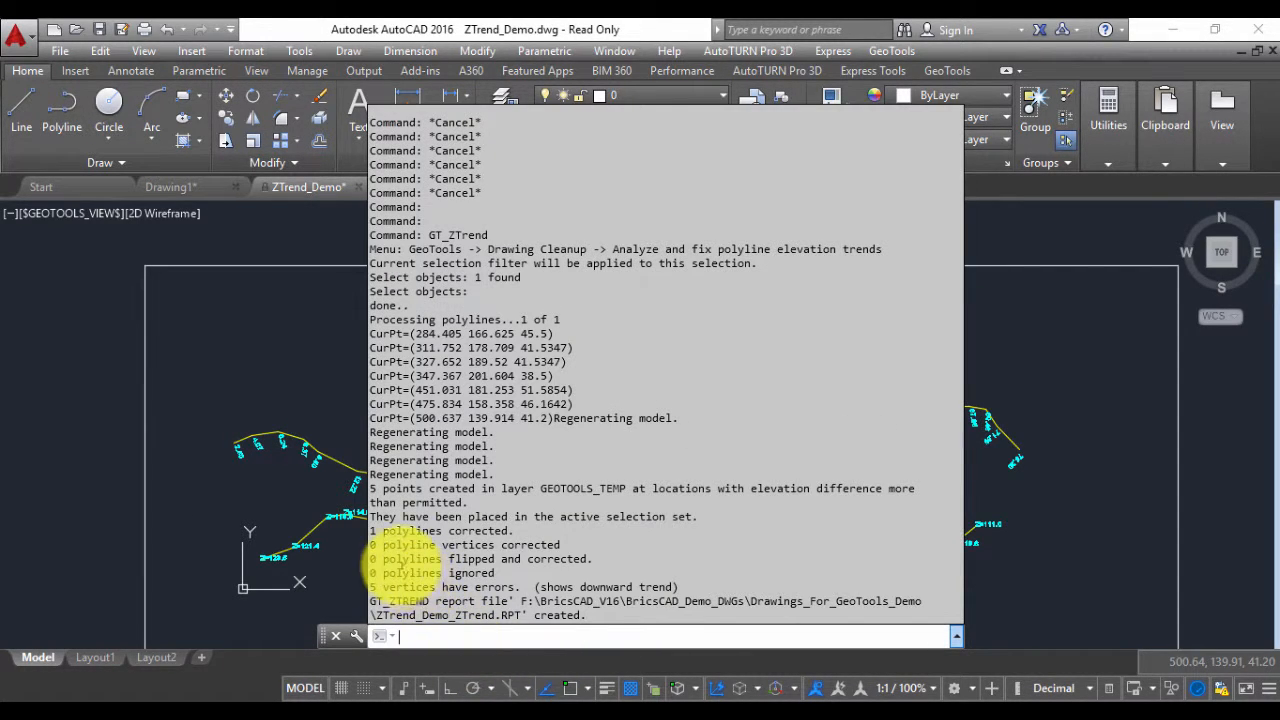
{"action": "left_click_drag", "start_coordinate": [370, 588], "coordinate": [690, 587]}
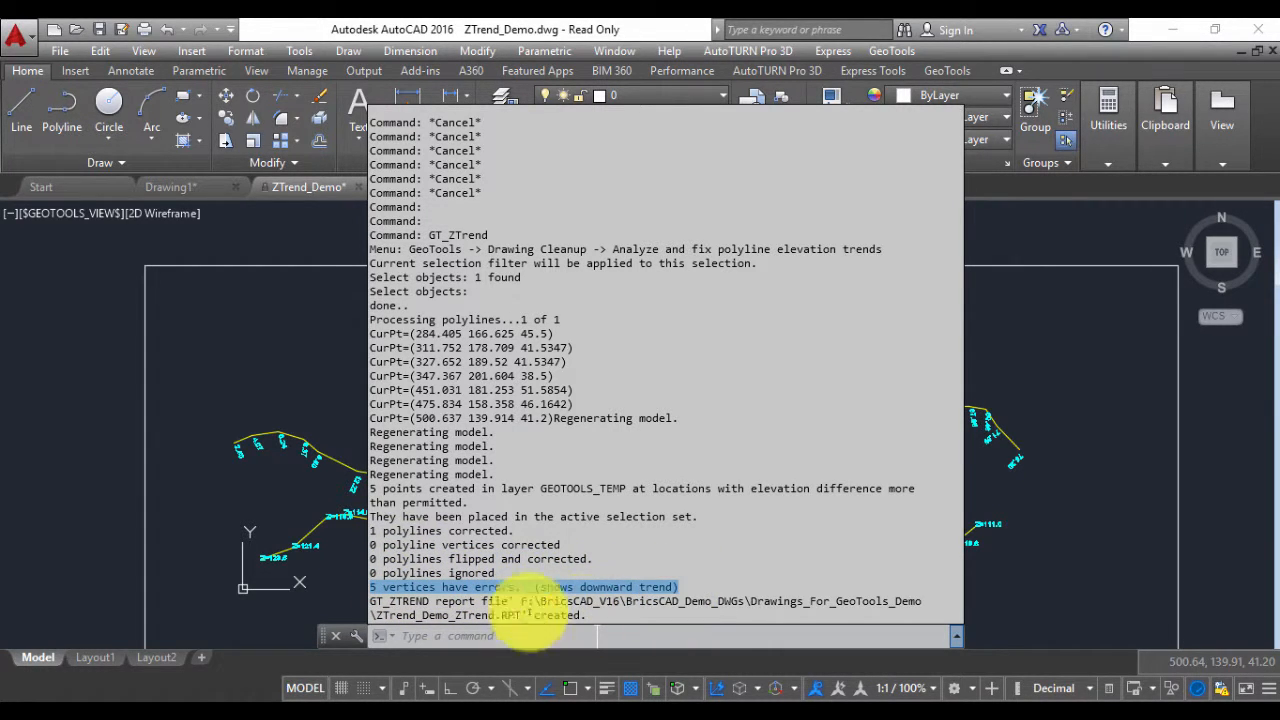
{"action": "left_click_drag", "start_coordinate": [514, 531], "coordinate": [368, 532]}
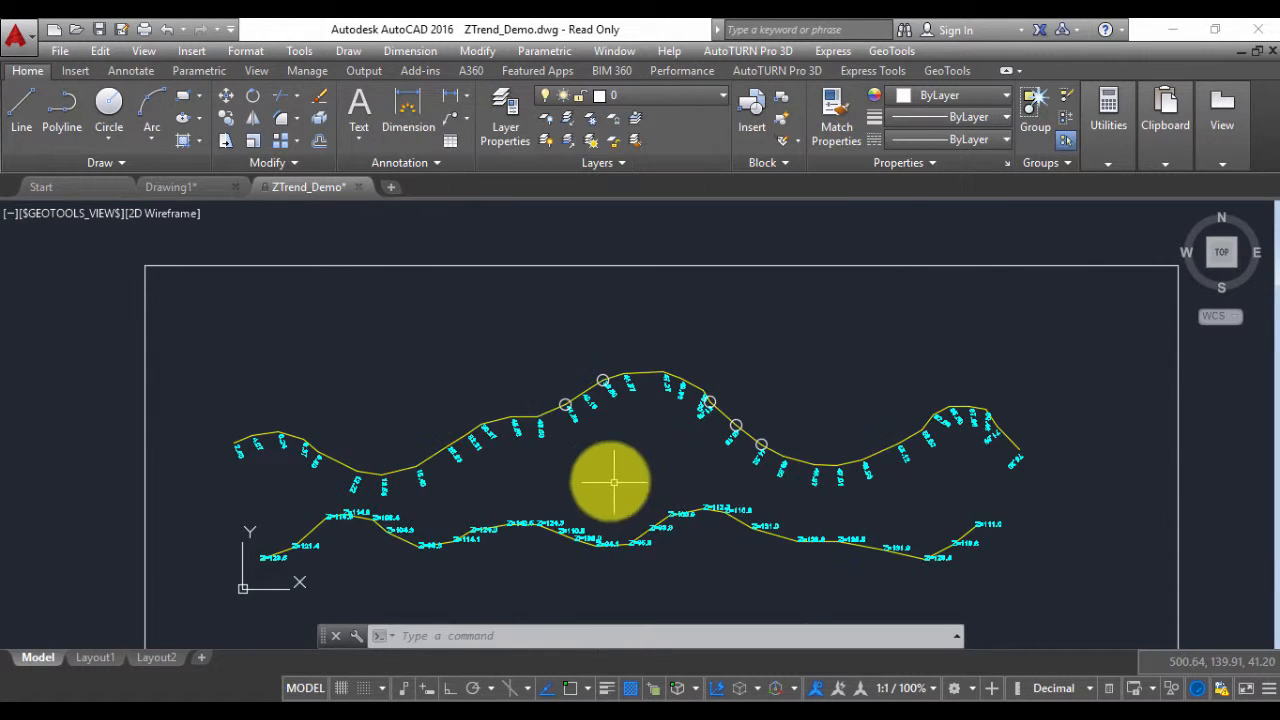
Check the coordinates of the vertex labelled 43.68 after the correction run, using ID with an endpoint snap
{"action": "scroll", "coordinate": [566, 409], "scroll_direction": "up", "scroll_amount": 5}
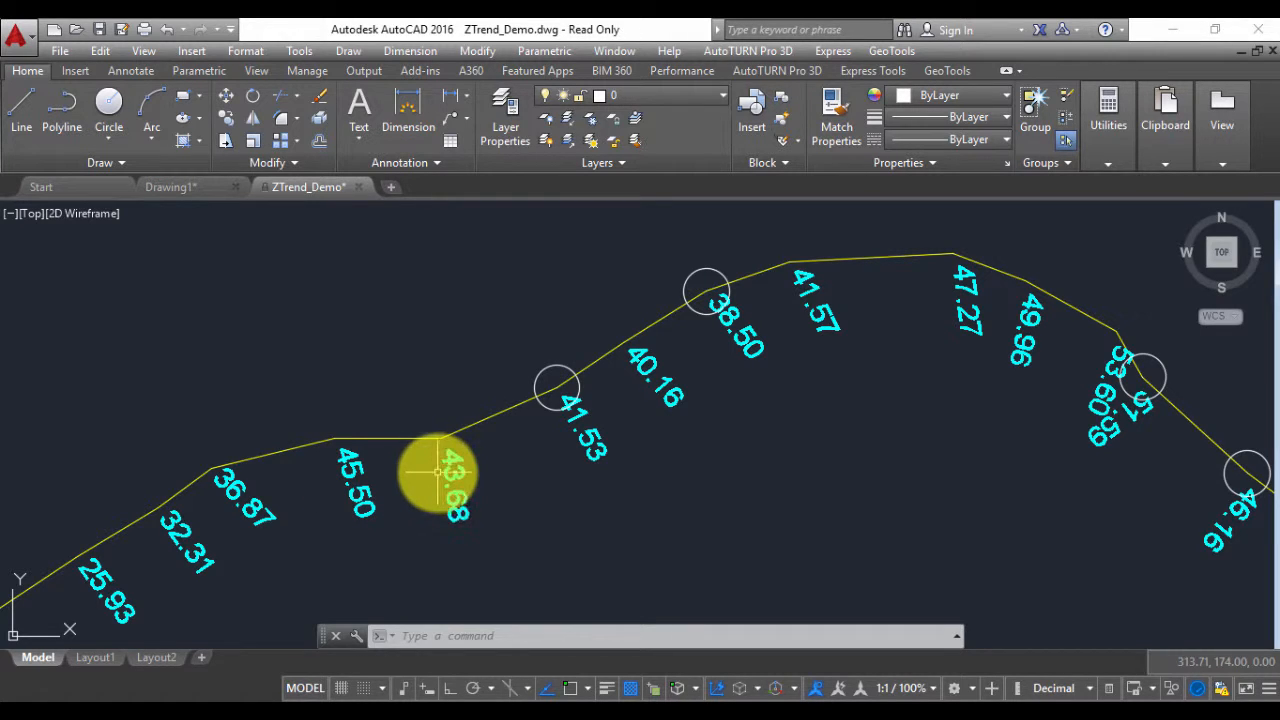
{"action": "type", "text": "ID"}
{"action": "key", "text": "Return"}
{"action": "type", "text": "end"}
{"action": "key", "text": "Return"}
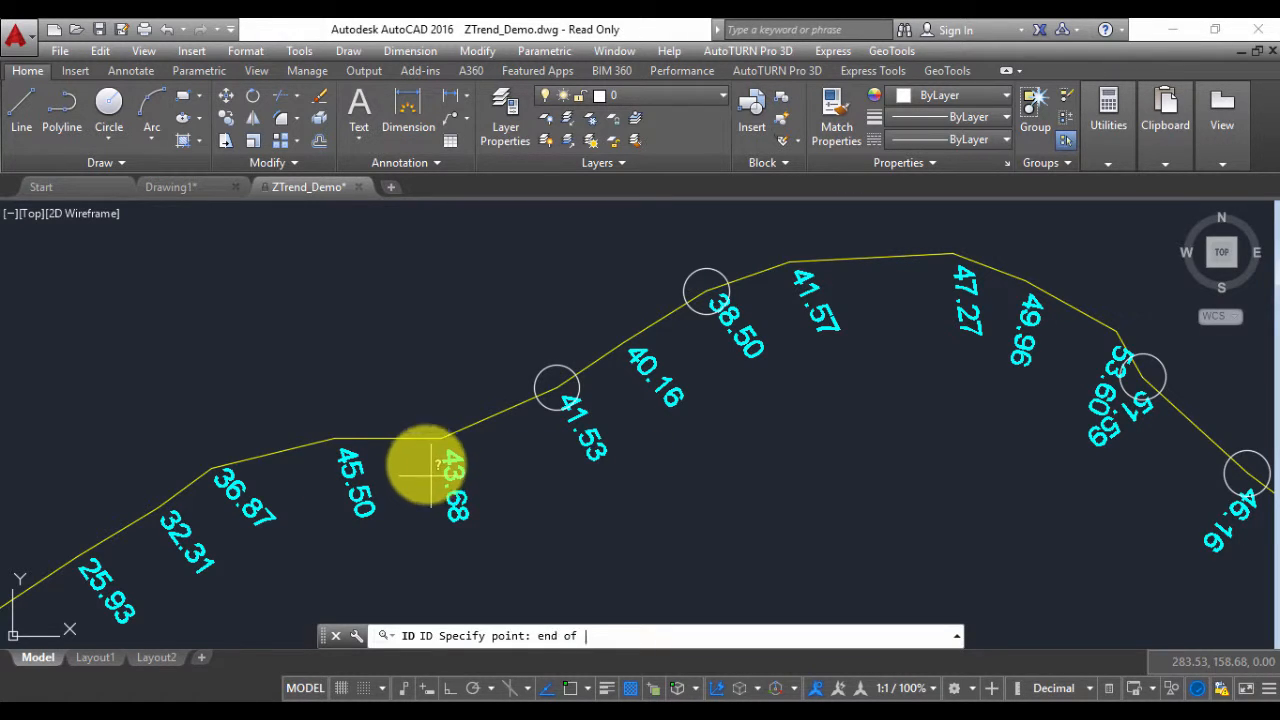
{"action": "left_click", "coordinate": [430, 442]}
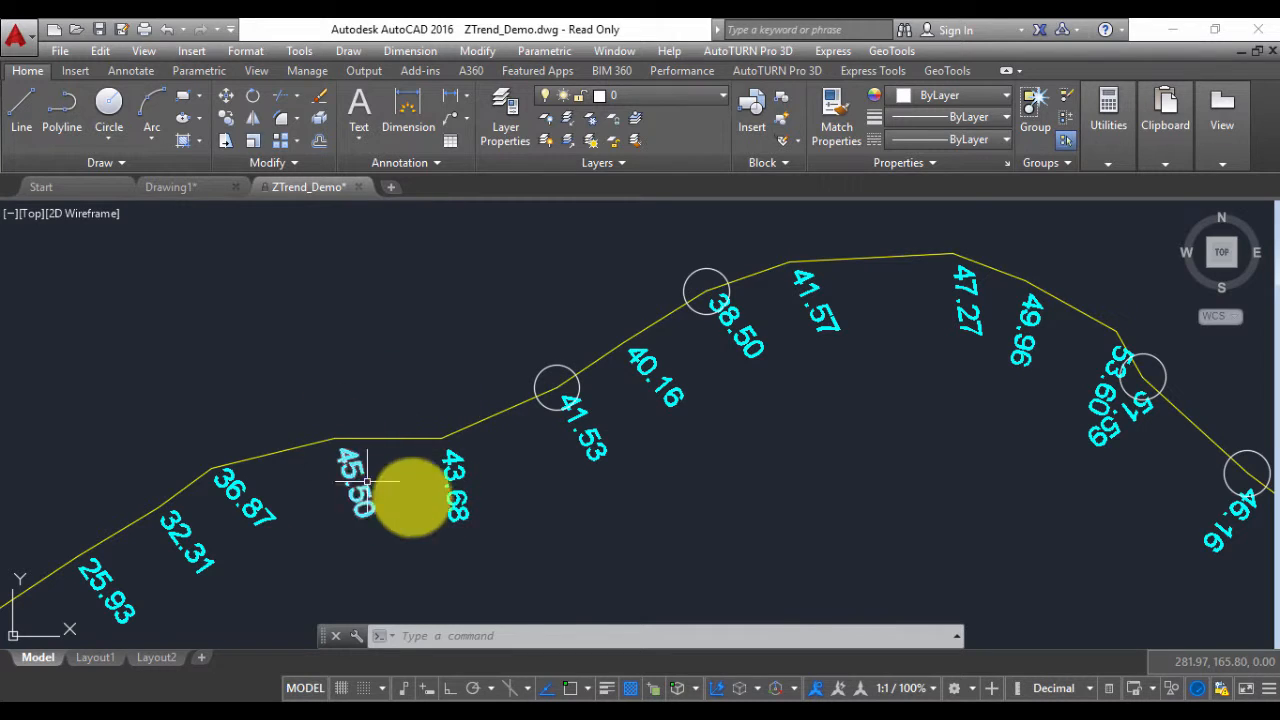
Inspect the vertex grips of the upper polyline by selecting it, and clear the selection
{"action": "left_click", "coordinate": [445, 440]}
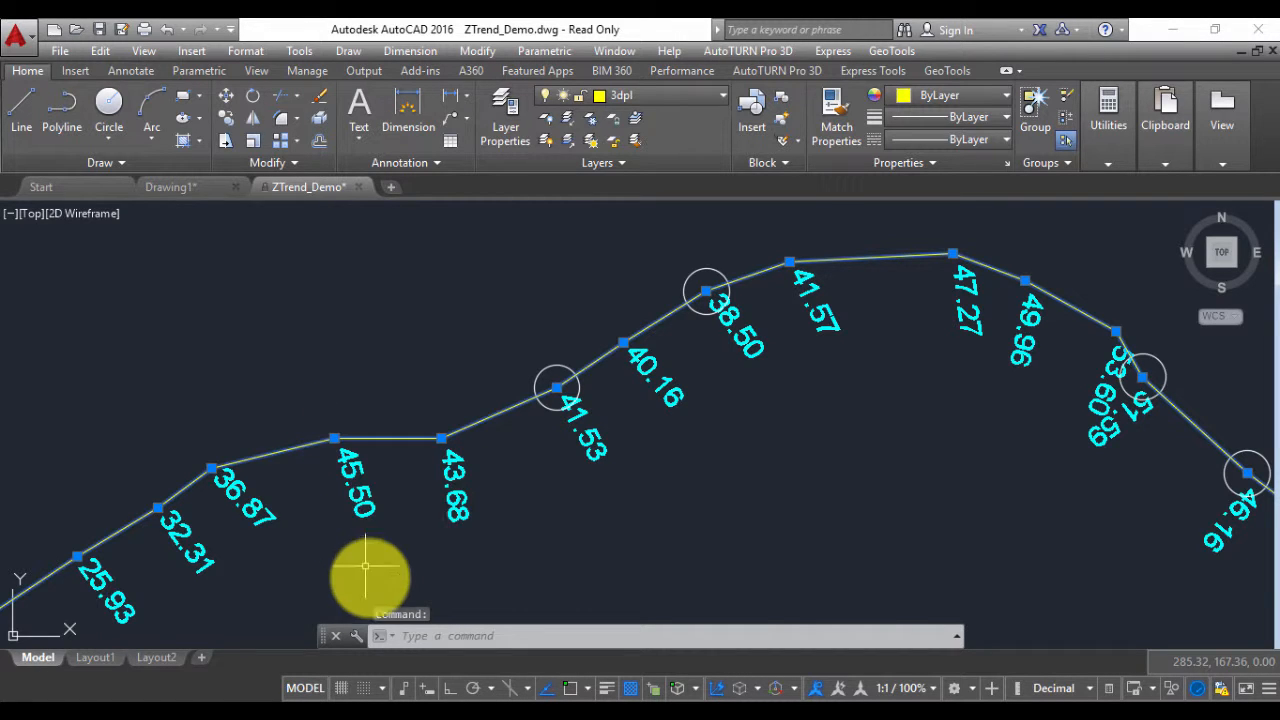
{"action": "key", "text": "Escape"}
{"action": "key", "text": "Escape"}
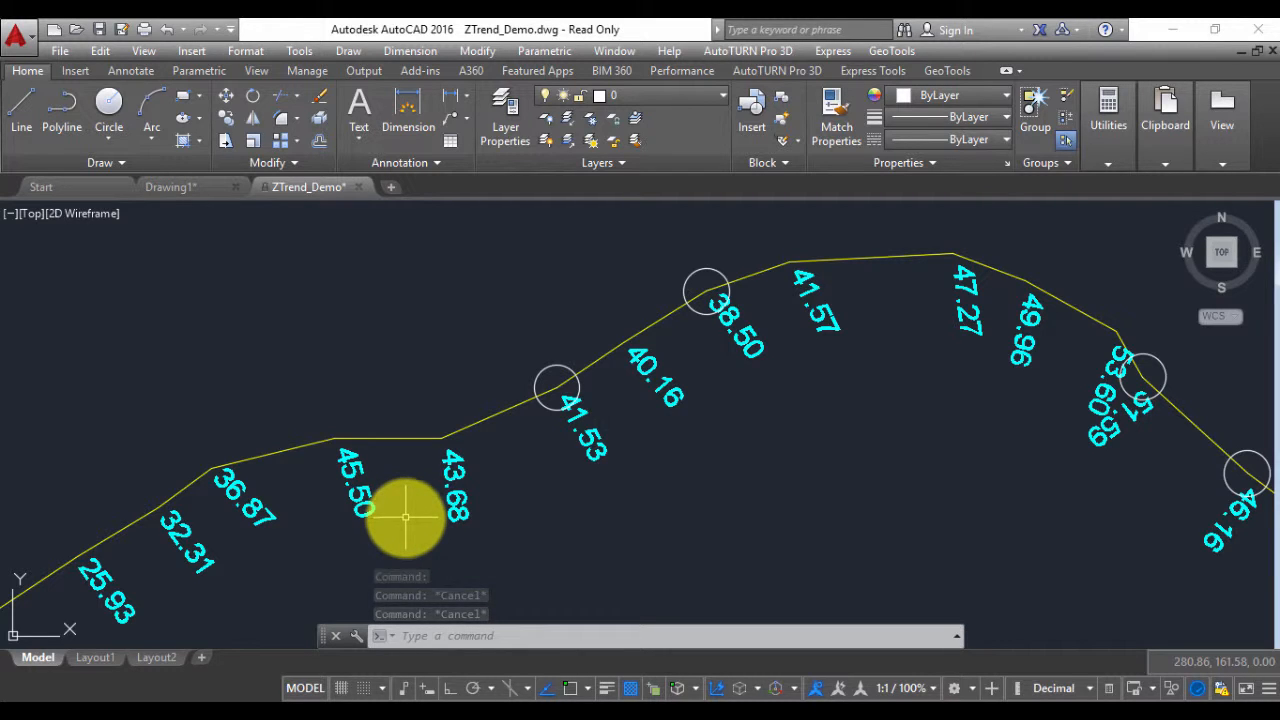
{"action": "key", "text": "Escape"}
{"action": "key", "text": "Escape"}
{"action": "key", "text": "Escape"}
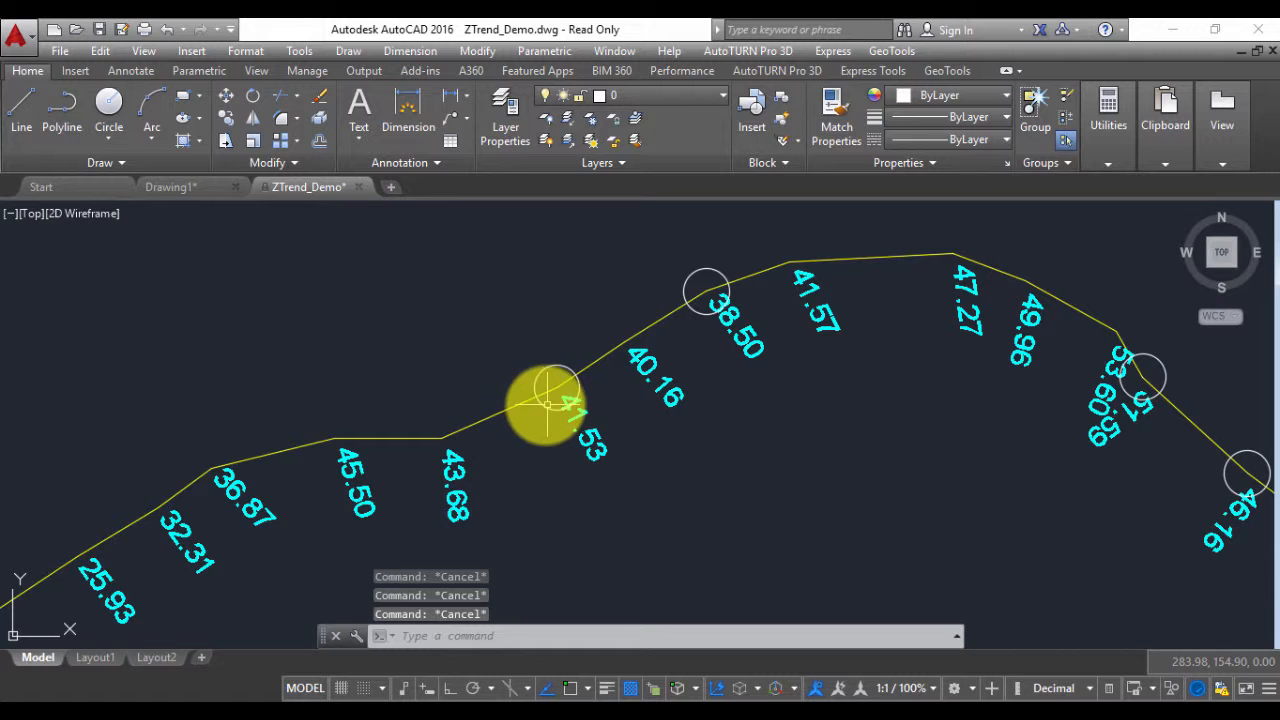
Check the coordinates of the circled vertices labelled 41.53 and 38.50 with ID and endpoint snaps
{"action": "type", "text": "ID"}
{"action": "key", "text": "Return"}
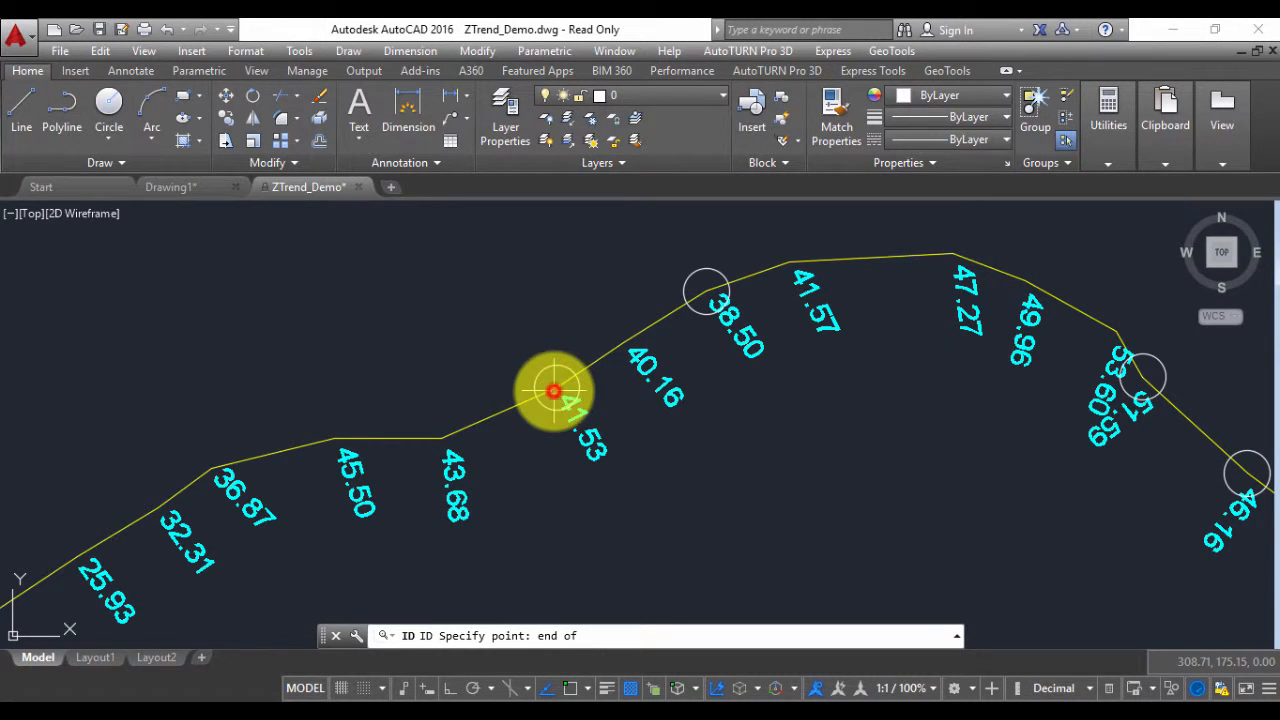
{"action": "left_click", "coordinate": [553, 390]}
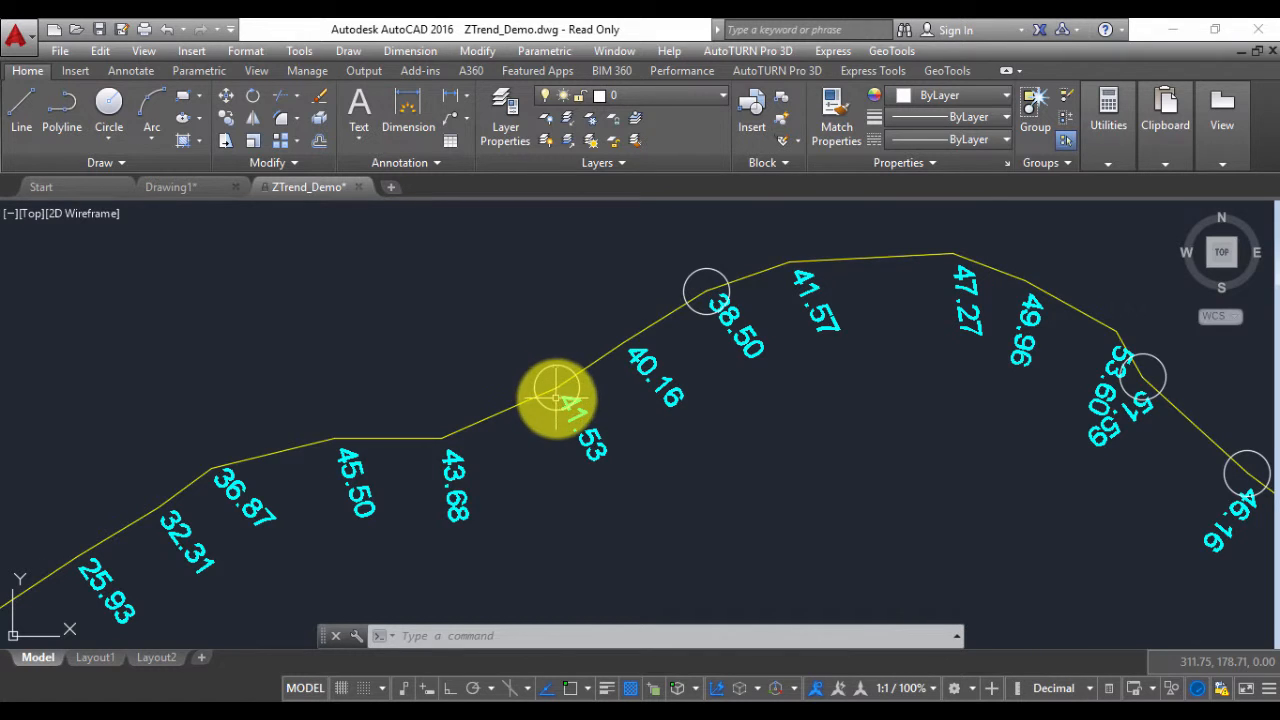
{"action": "mouse_move", "coordinate": [651, 314]}
{"action": "middle_mouse_down"}
{"action": "mouse_move", "coordinate": [503, 377]}
{"action": "mouse_move", "coordinate": [443, 451]}
{"action": "middle_mouse_up"}
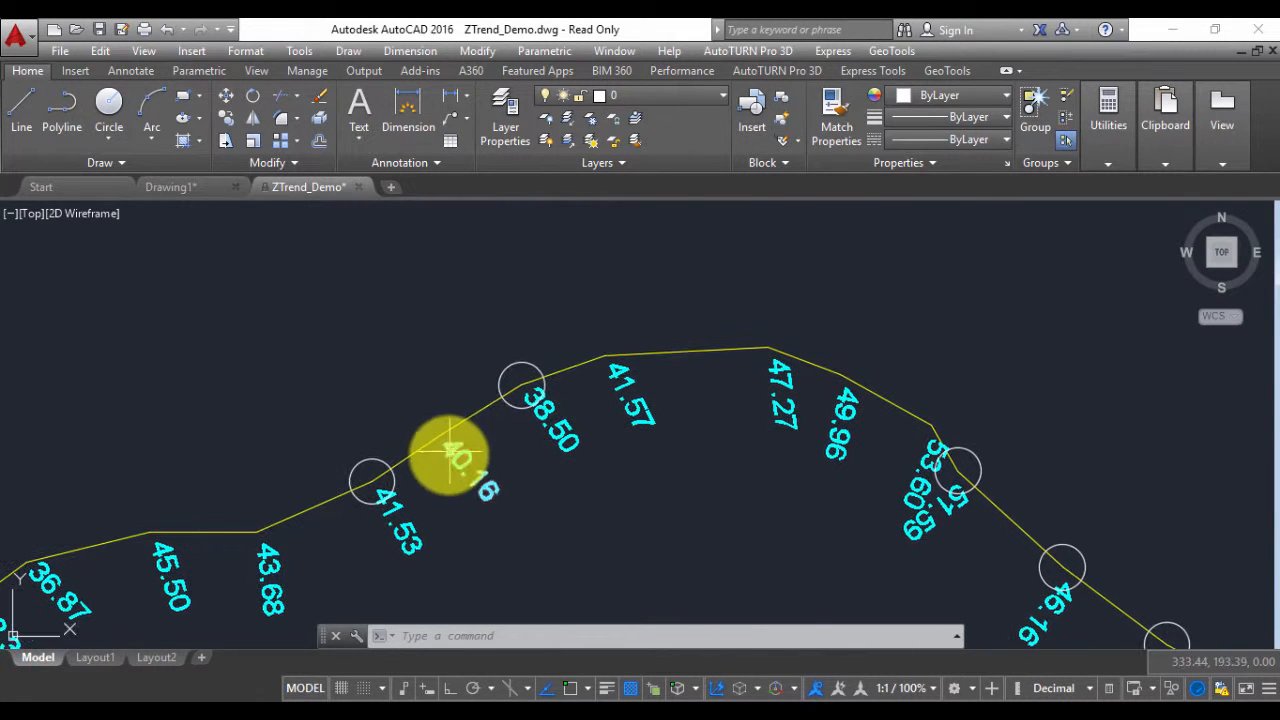
{"action": "type", "text": "ID"}
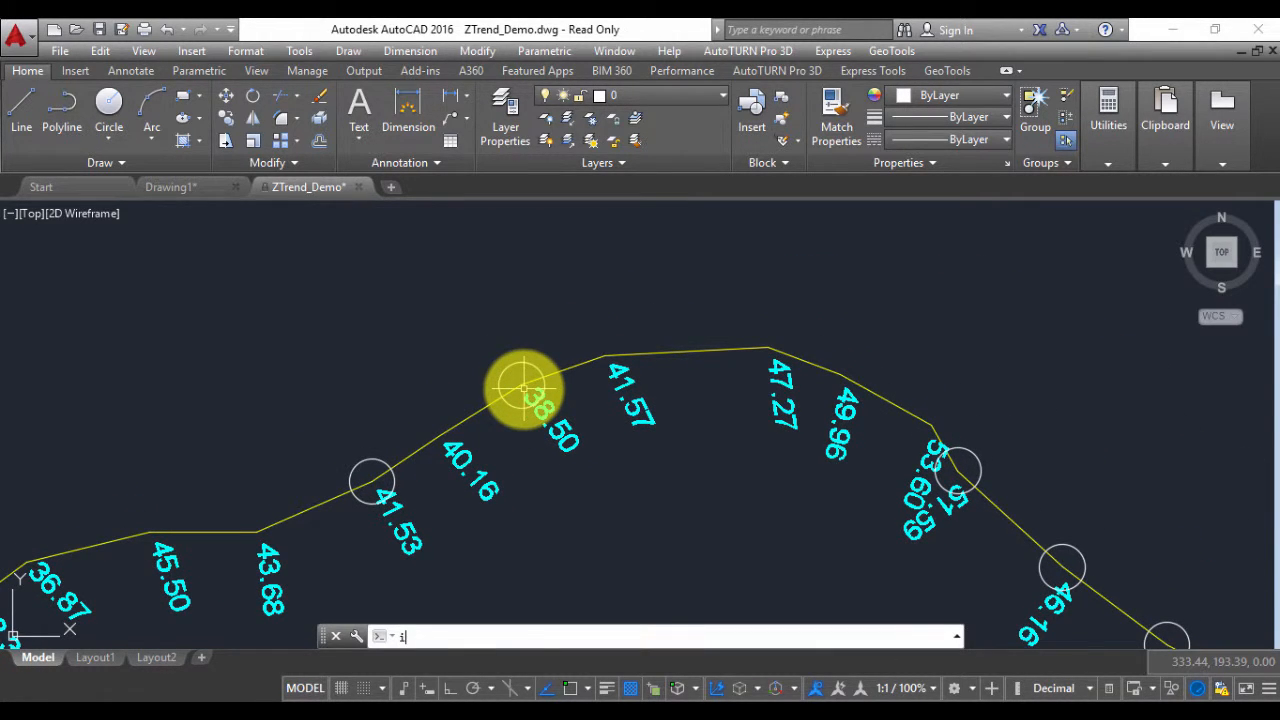
{"action": "key", "text": "Return"}
{"action": "type", "text": "ecify point: end of"}
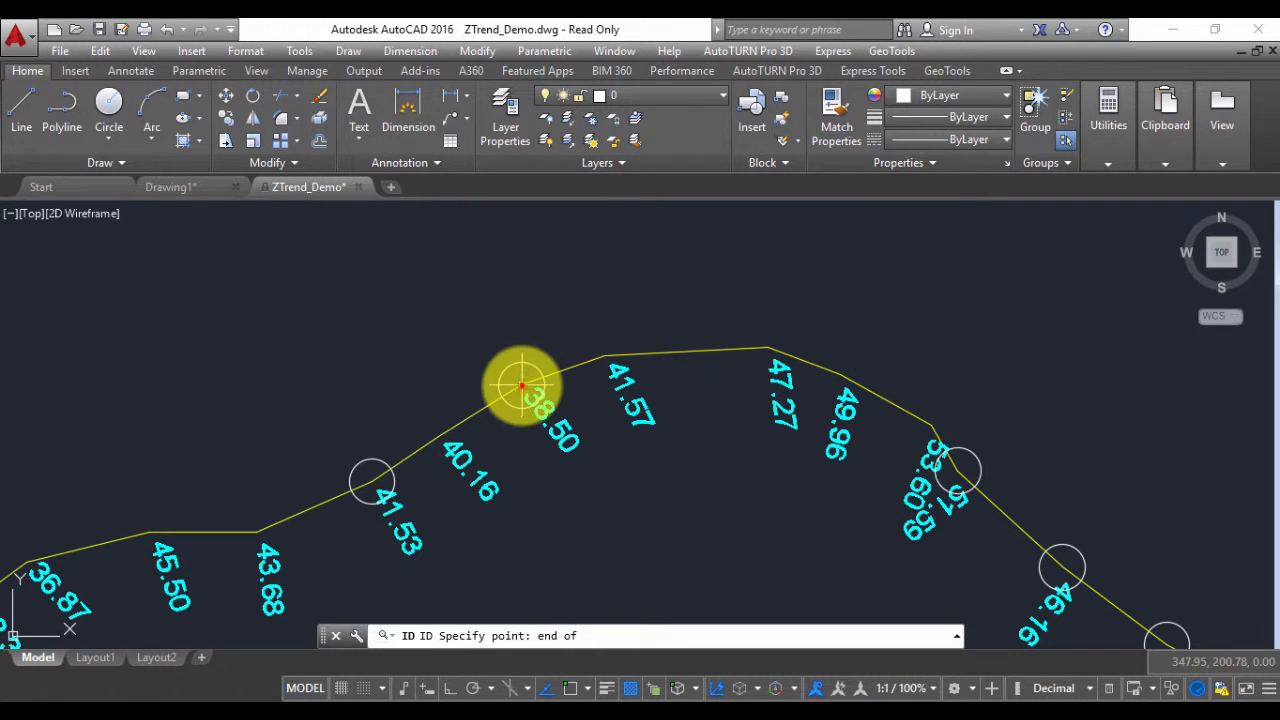
{"action": "left_click", "coordinate": [520, 383]}
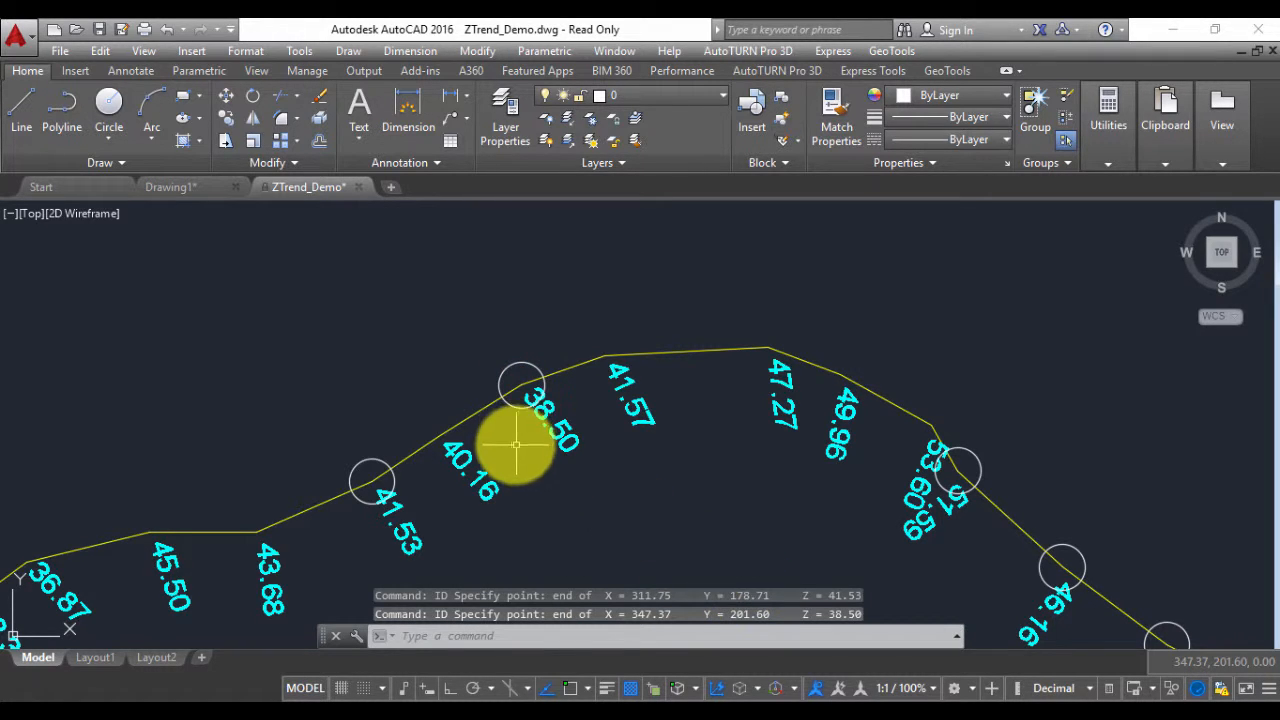
Examine the remaining circled error vertices on the descending part of the upper polyline, labelled 51.59, 46.16 and 41.20
{"action": "key", "text": "Escape"}
{"action": "key", "text": "Escape"}
{"action": "scroll", "coordinate": [505, 445], "scroll_direction": "down", "scroll_amount": 2}
{"action": "mouse_move", "coordinate": [508, 451]}
{"action": "middle_mouse_down"}
{"action": "mouse_move", "coordinate": [372, 395]}
{"action": "mouse_move", "coordinate": [414, 389]}
{"action": "mouse_move", "coordinate": [343, 343]}
{"action": "middle_mouse_up"}
{"action": "middle_click_drag", "start_coordinate": [615, 475], "coordinate": [443, 418]}
{"action": "mouse_move", "coordinate": [606, 454]}
{"action": "middle_mouse_down"}
{"action": "mouse_move", "coordinate": [483, 425]}
{"action": "mouse_move", "coordinate": [421, 471]}
{"action": "mouse_move", "coordinate": [849, 527]}
{"action": "middle_mouse_up"}
{"action": "middle_click_drag", "start_coordinate": [602, 409], "coordinate": [695, 412]}
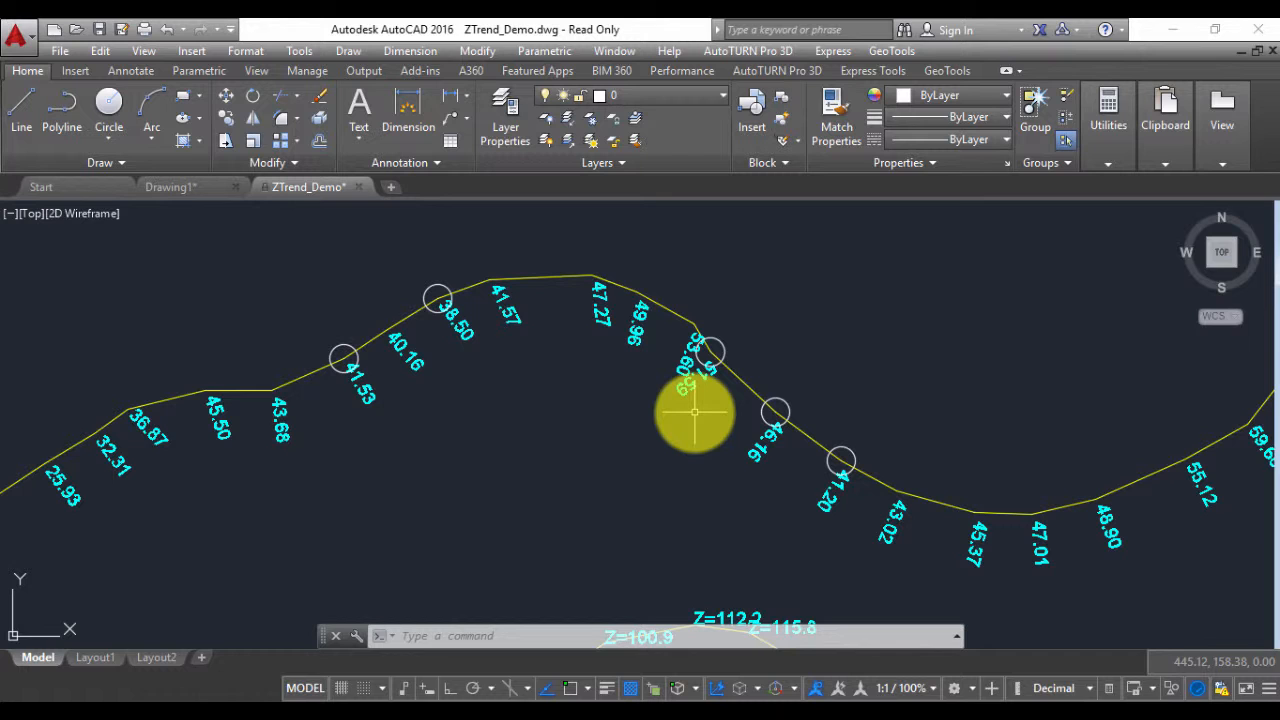
View the options of the polyline elevation trend tool again, close them, and revisit the drawing cleanup commands
{"action": "left_click", "coordinate": [891, 50]}
{"action": "mouse_move", "coordinate": [958, 152]}
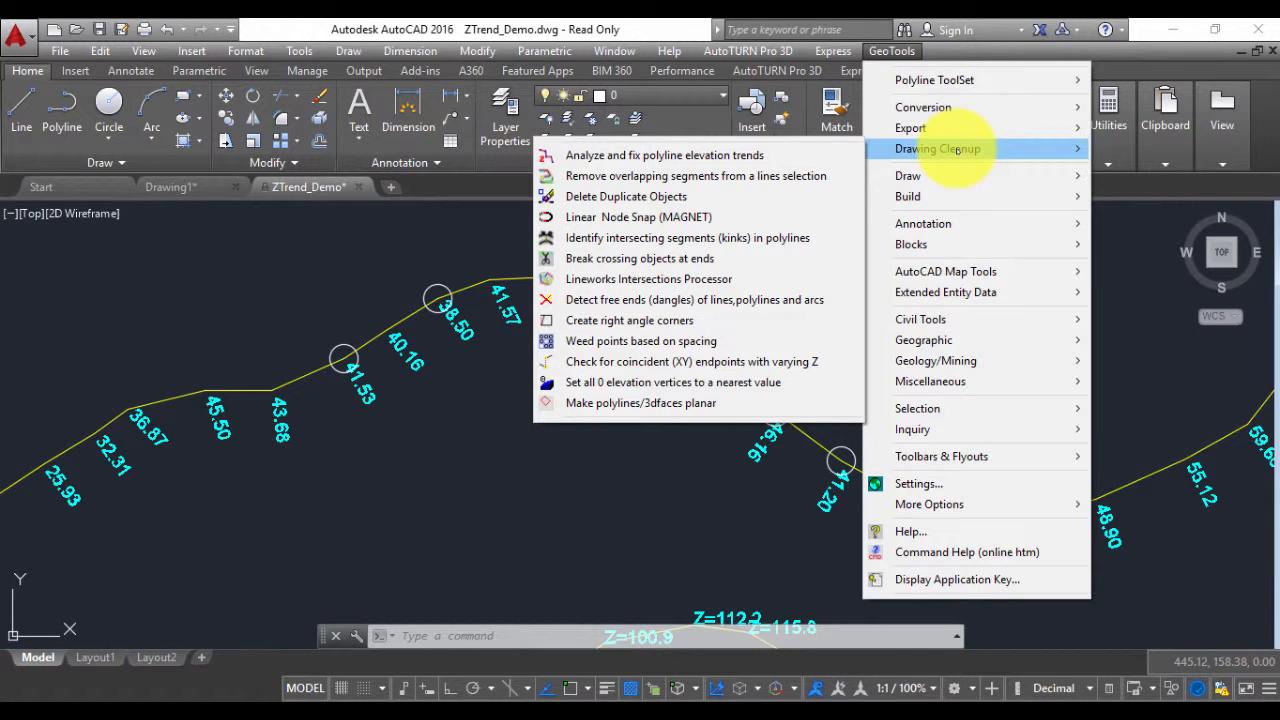
{"action": "left_click", "coordinate": [664, 155]}
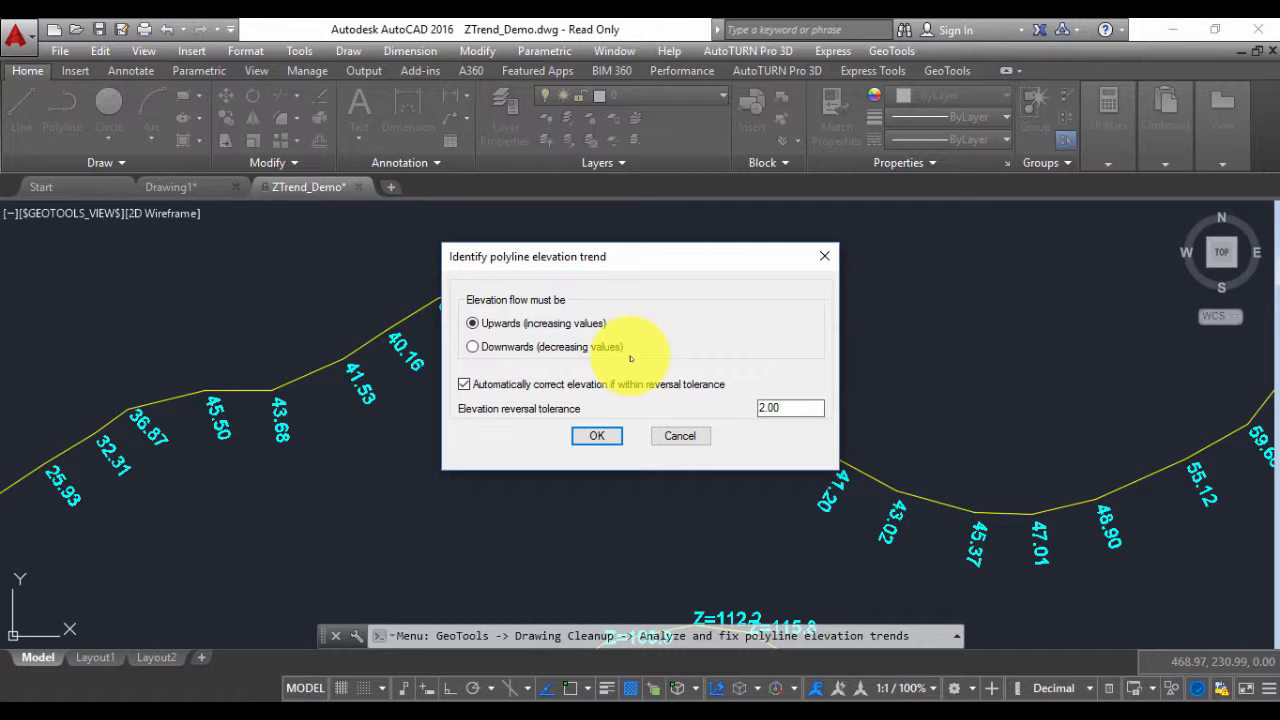
{"action": "left_click", "coordinate": [576, 434]}
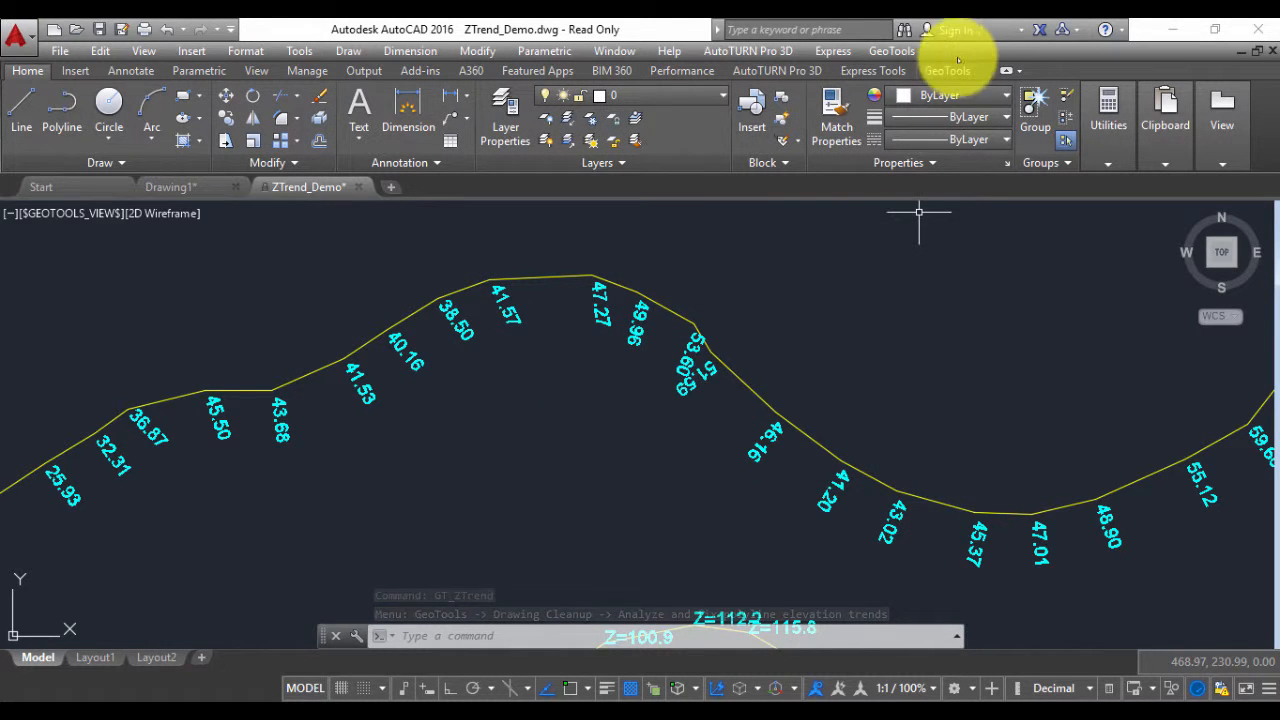
{"action": "left_click", "coordinate": [898, 51]}
{"action": "left_click", "coordinate": [912, 149]}
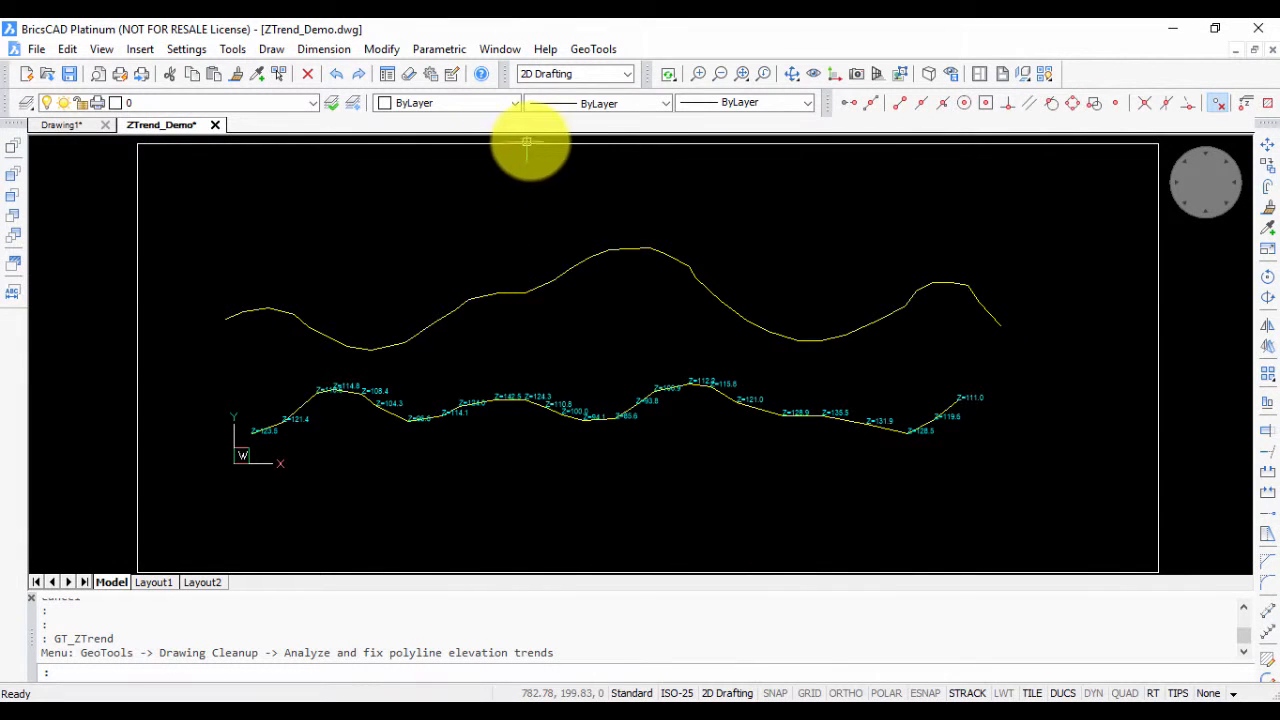
Switch to BricsCAD, view the same elevation trend options in its GeoTools, and cancel the dialog
{"action": "left_click", "coordinate": [607, 48]}
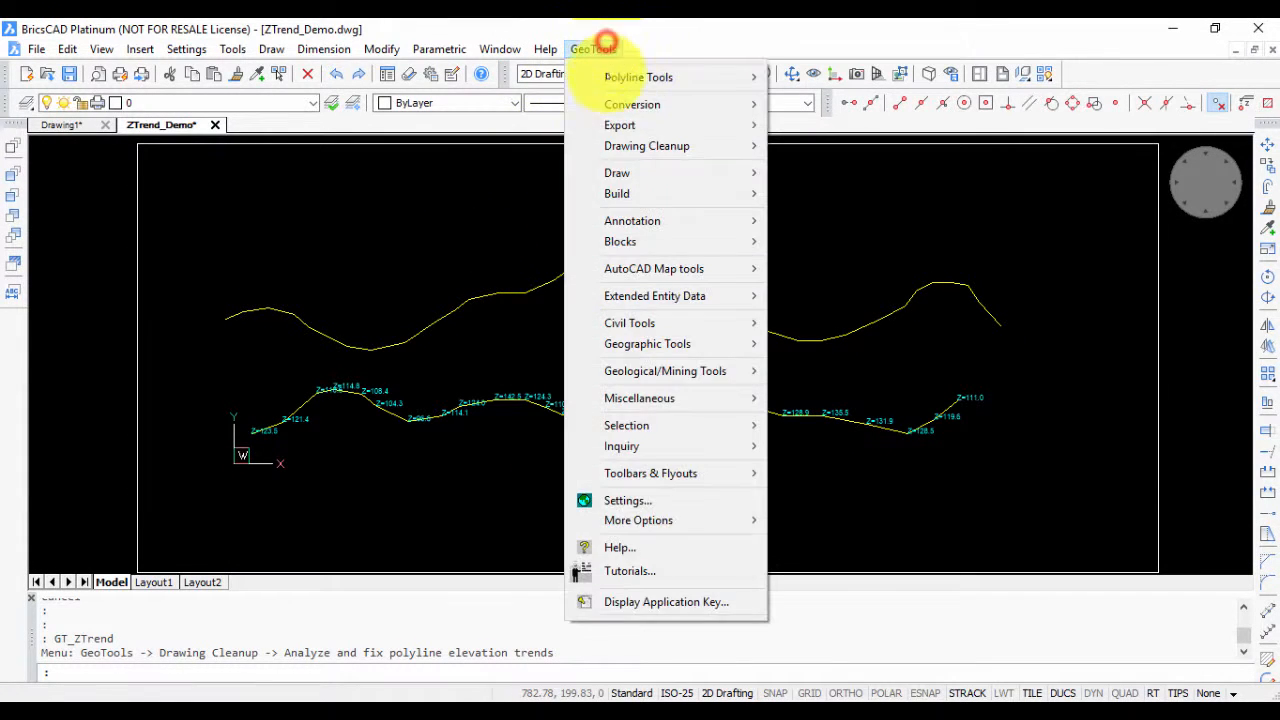
{"action": "mouse_move", "coordinate": [634, 145]}
{"action": "left_click", "coordinate": [885, 153]}
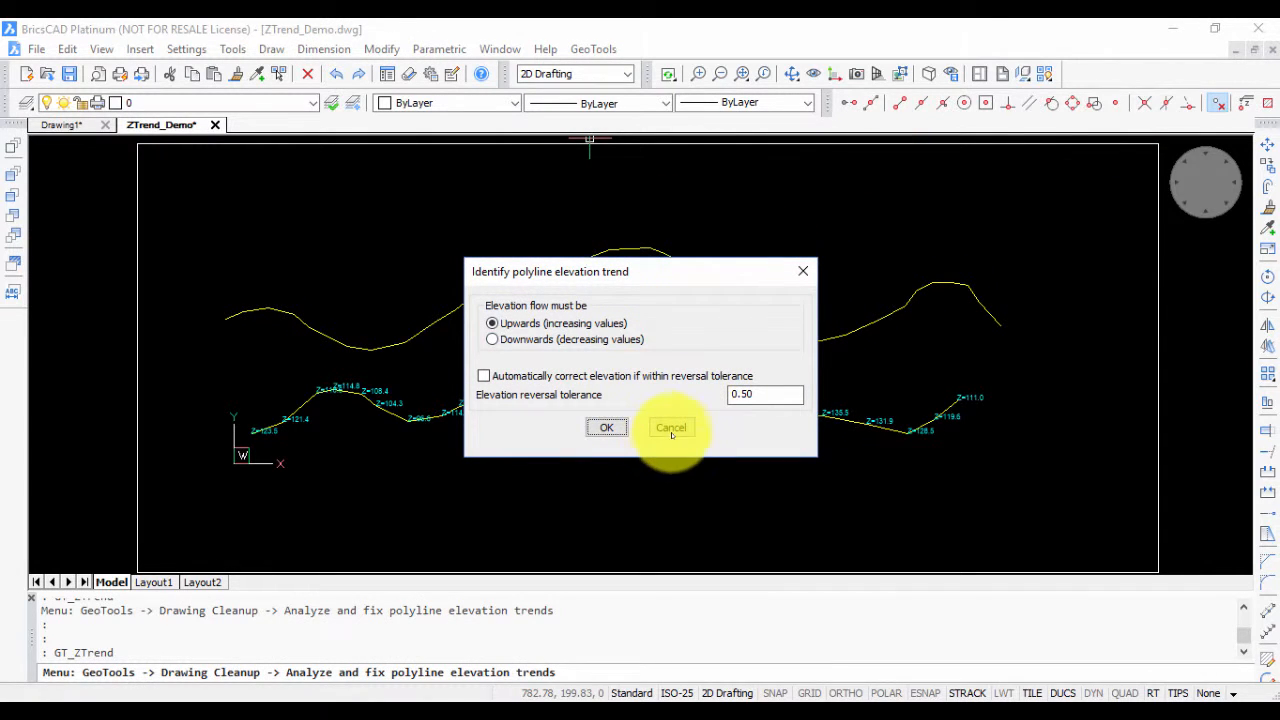
{"action": "left_click", "coordinate": [671, 429]}
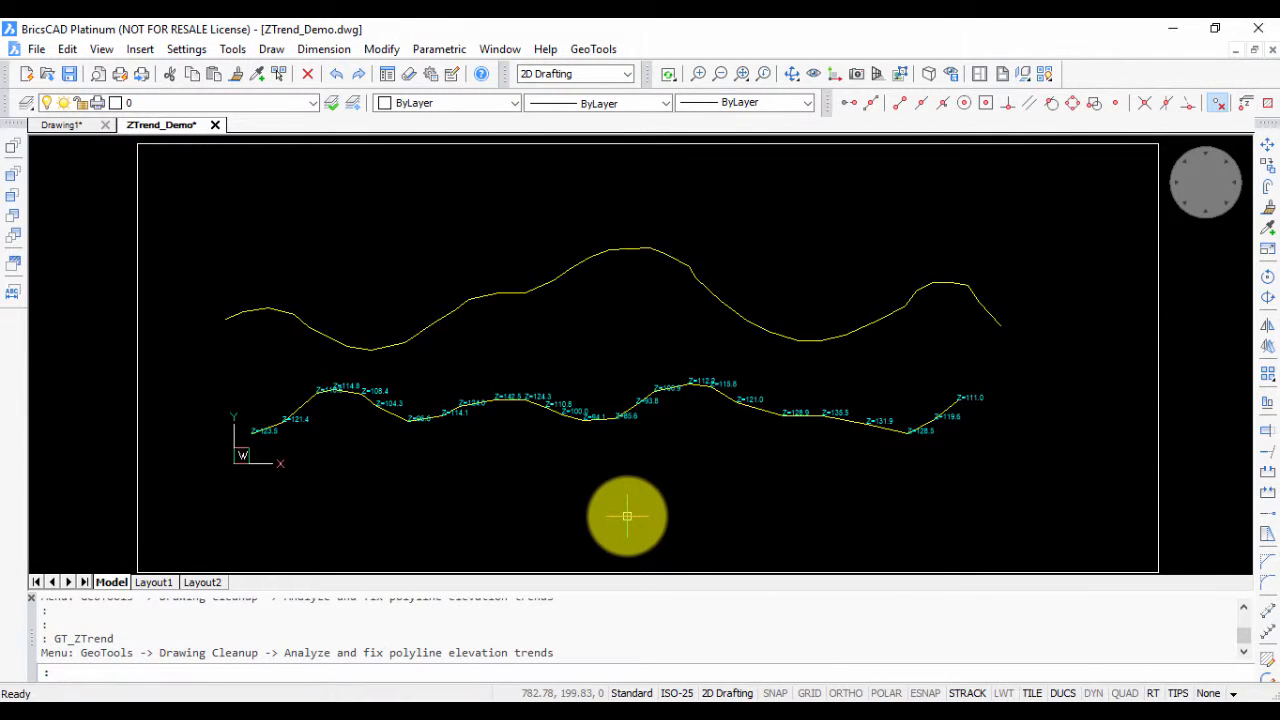